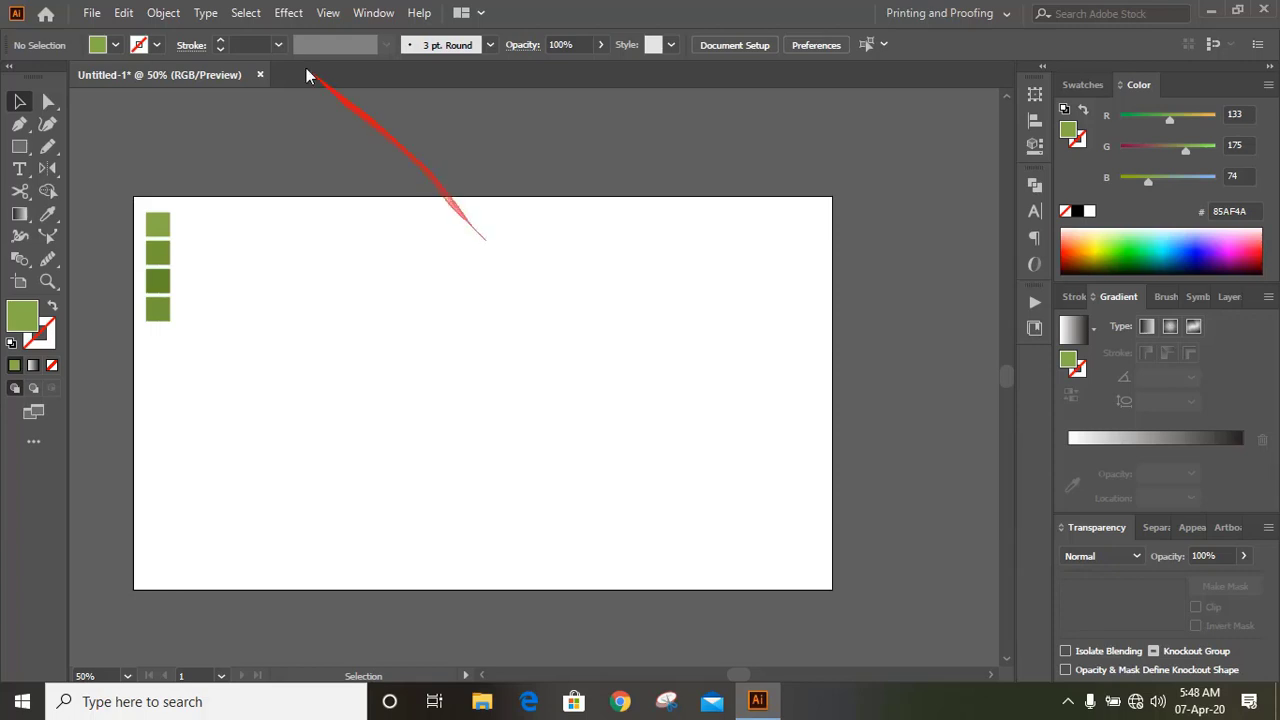
- Create a 6-sided green polygon at the artboard centre, enlarge it and rotate it point-up
drag(22, 150, 86, 190)
click(471, 388)
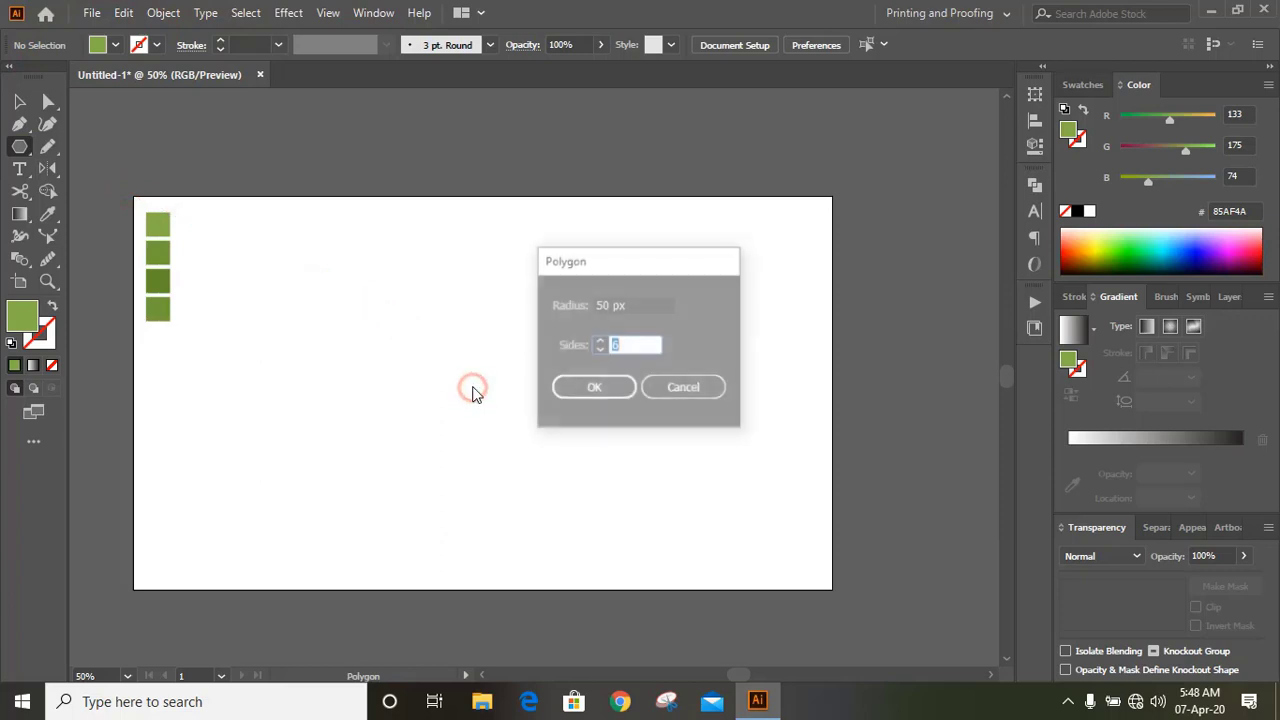
click(595, 389)
click(18, 103)
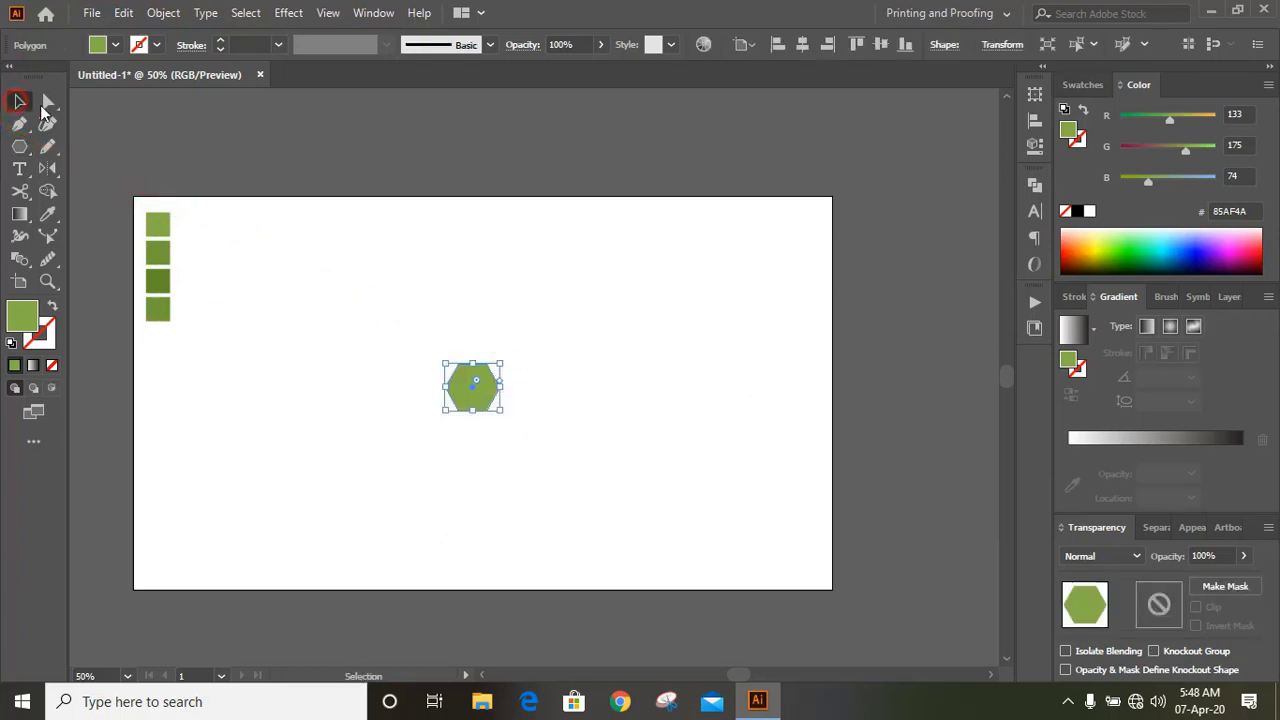
drag(500, 409, 546, 452)
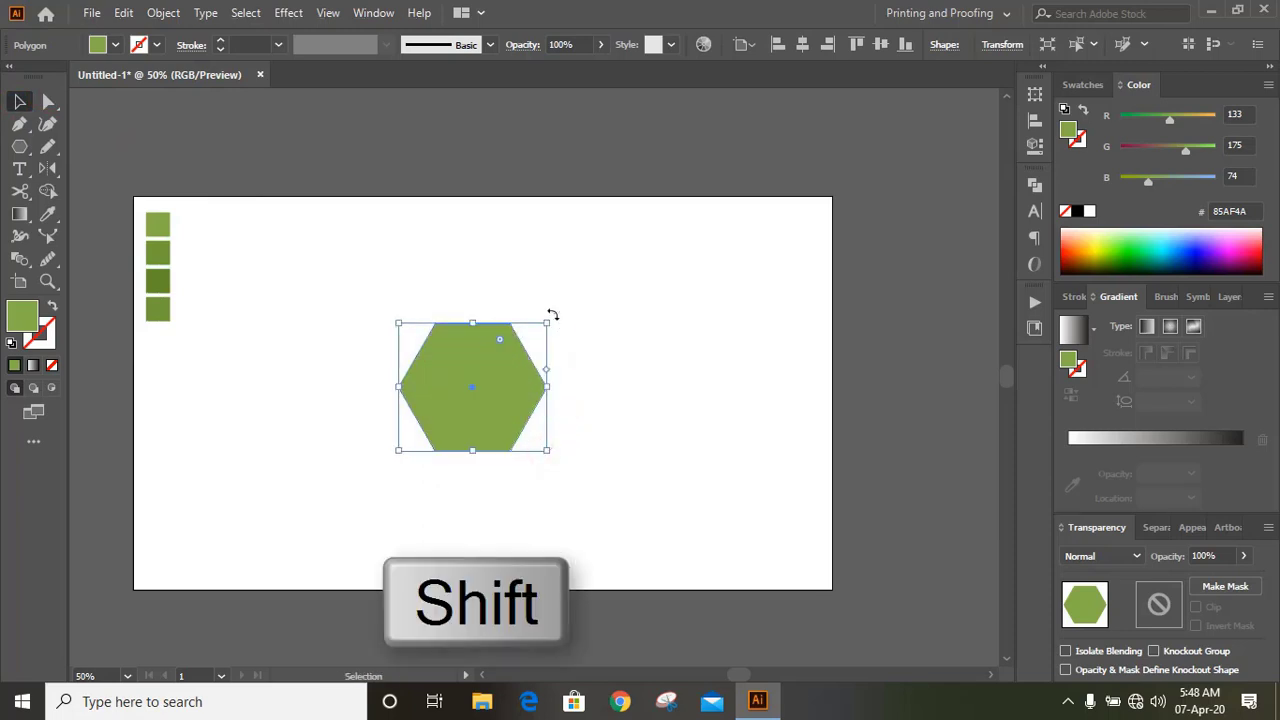
drag(551, 317, 563, 446)
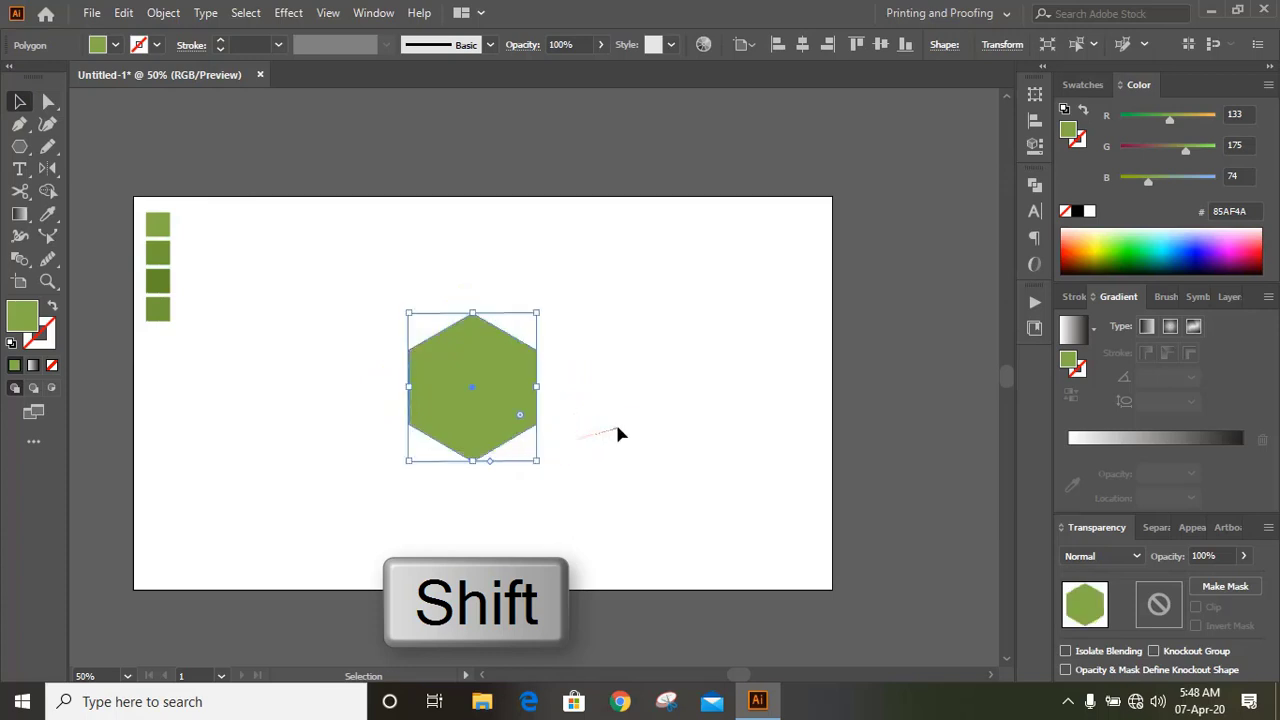
click(648, 380)
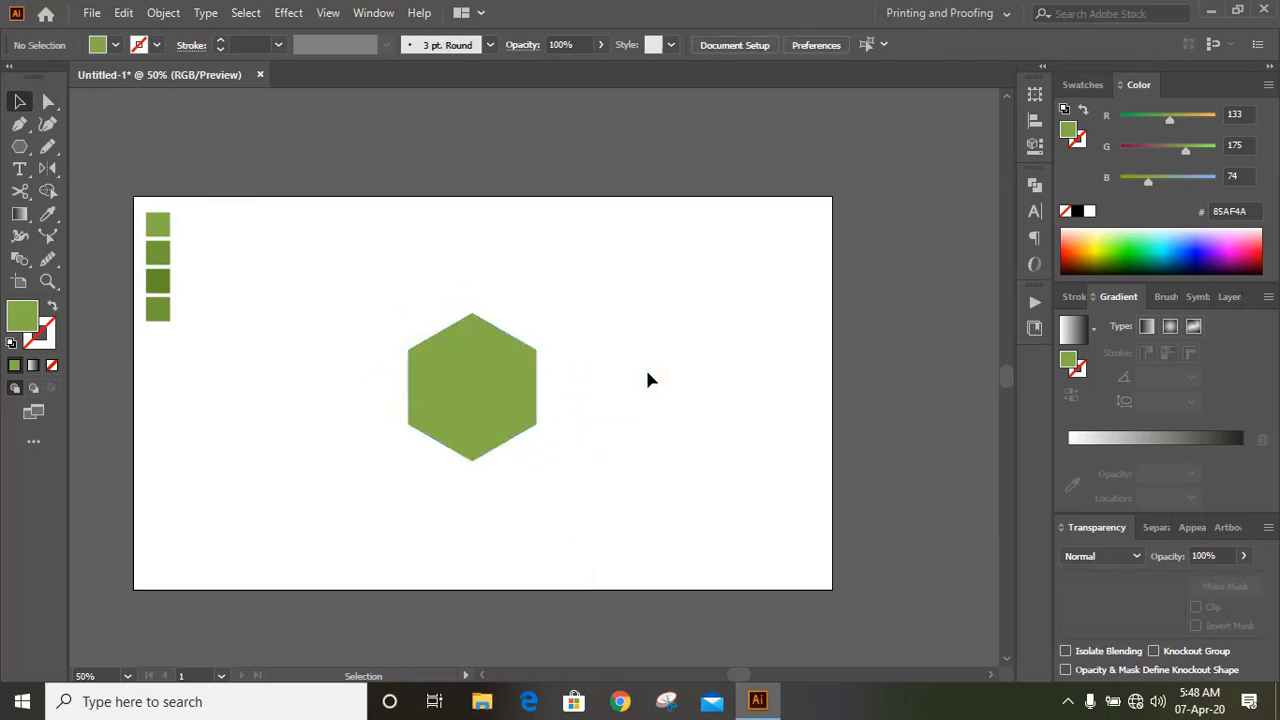
- Zoom in, copy the hexagon, paste it in place and shrink the copy around its centre
click(47, 281)
drag(371, 280, 624, 499)
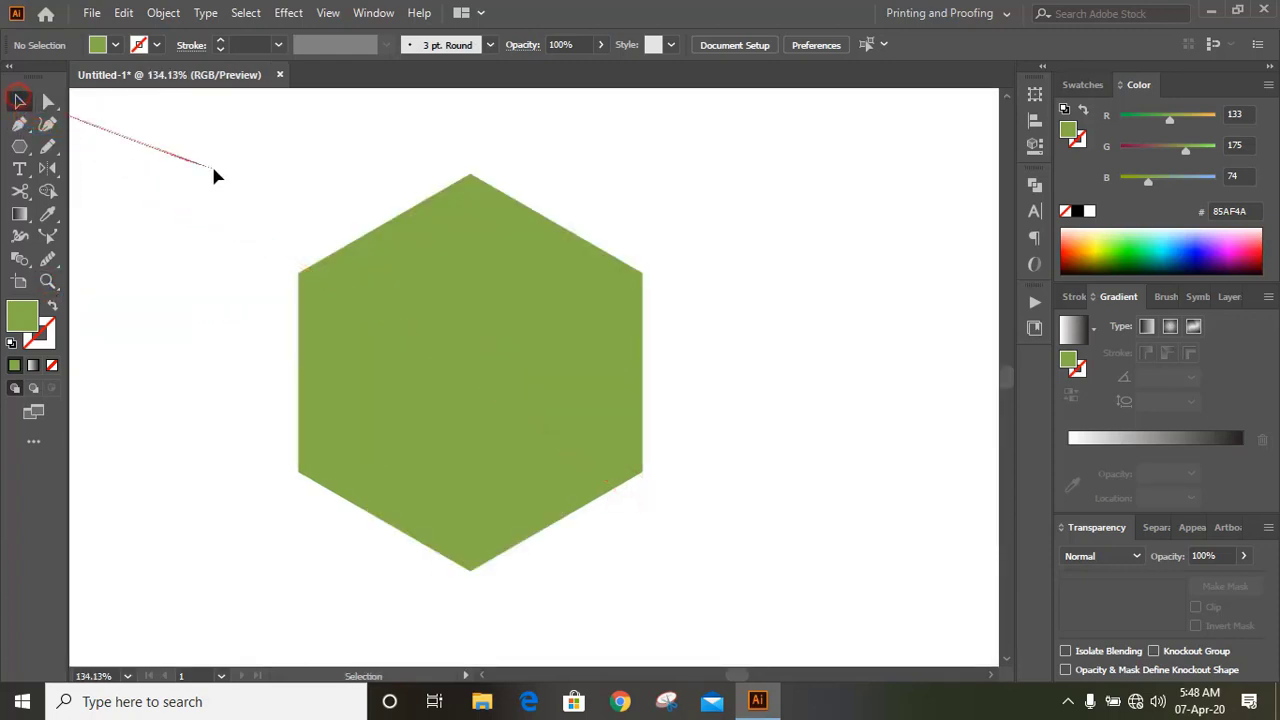
click(509, 277)
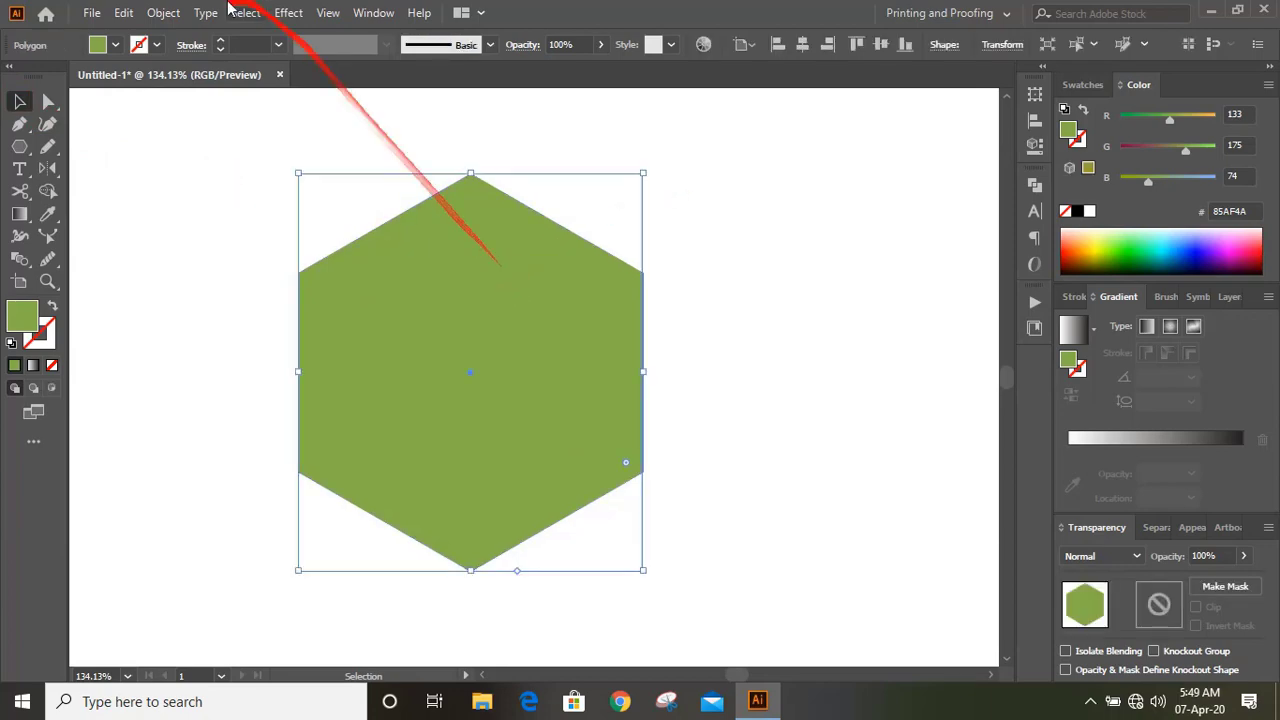
click(123, 13)
click(123, 13)
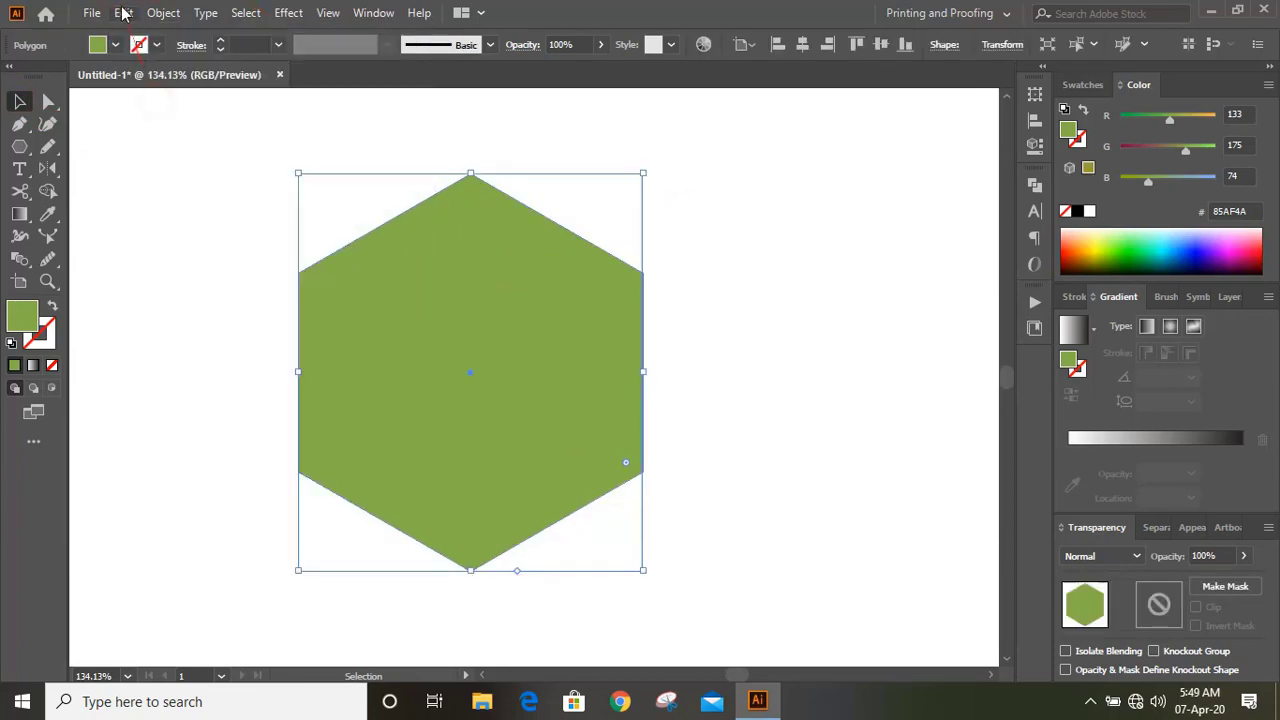
click(123, 13)
click(200, 185)
drag(643, 173, 558, 271)
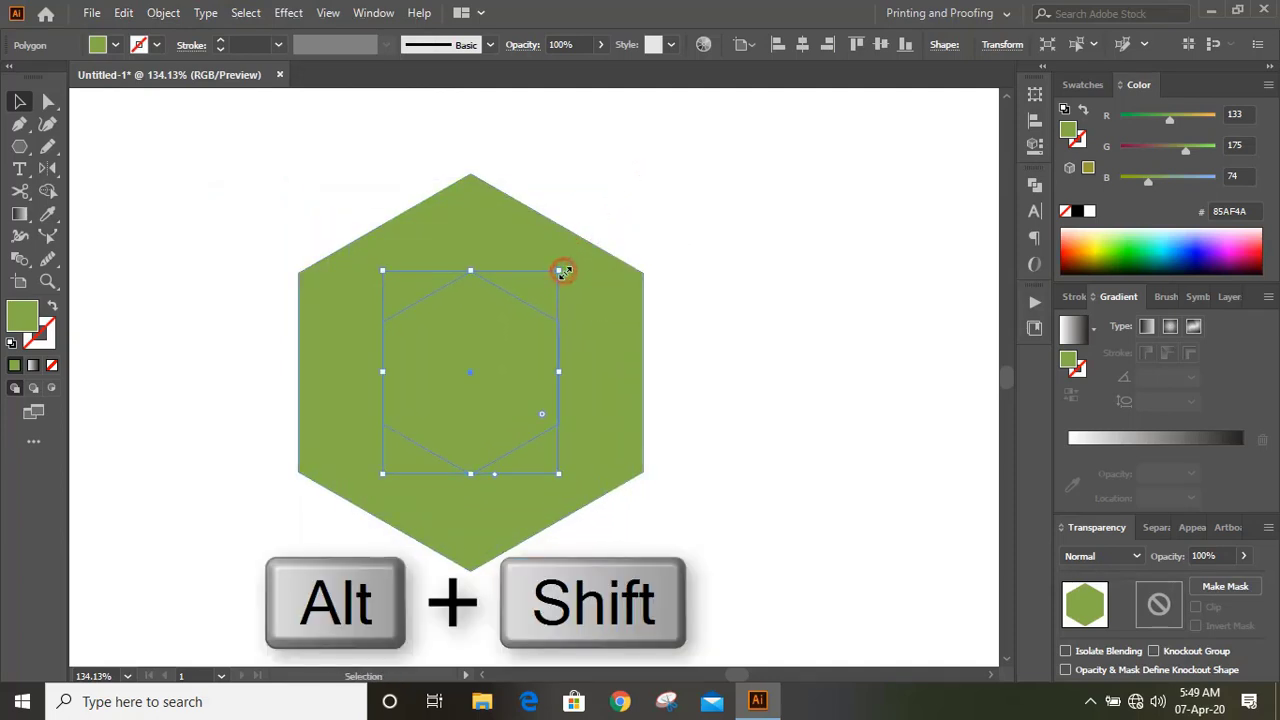
- Remove the small hexagon's fill and give it a coloured outline stroke instead
click(1078, 256)
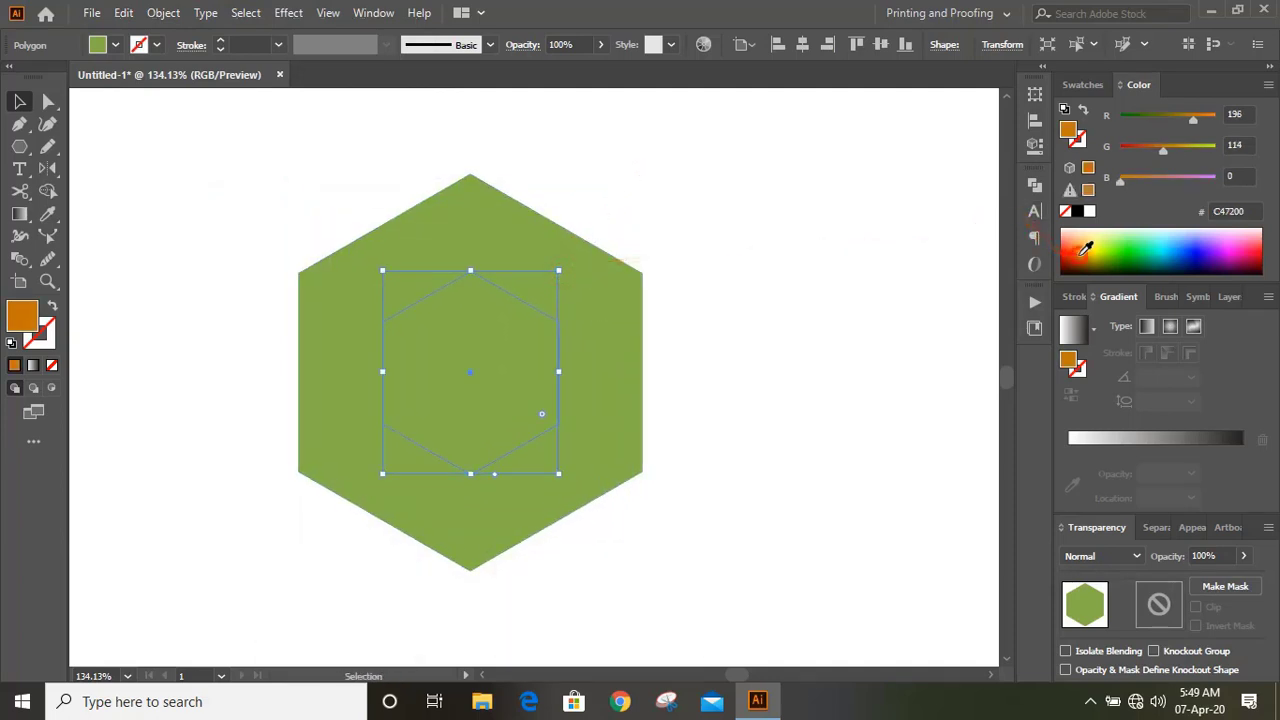
click(53, 366)
key(x)
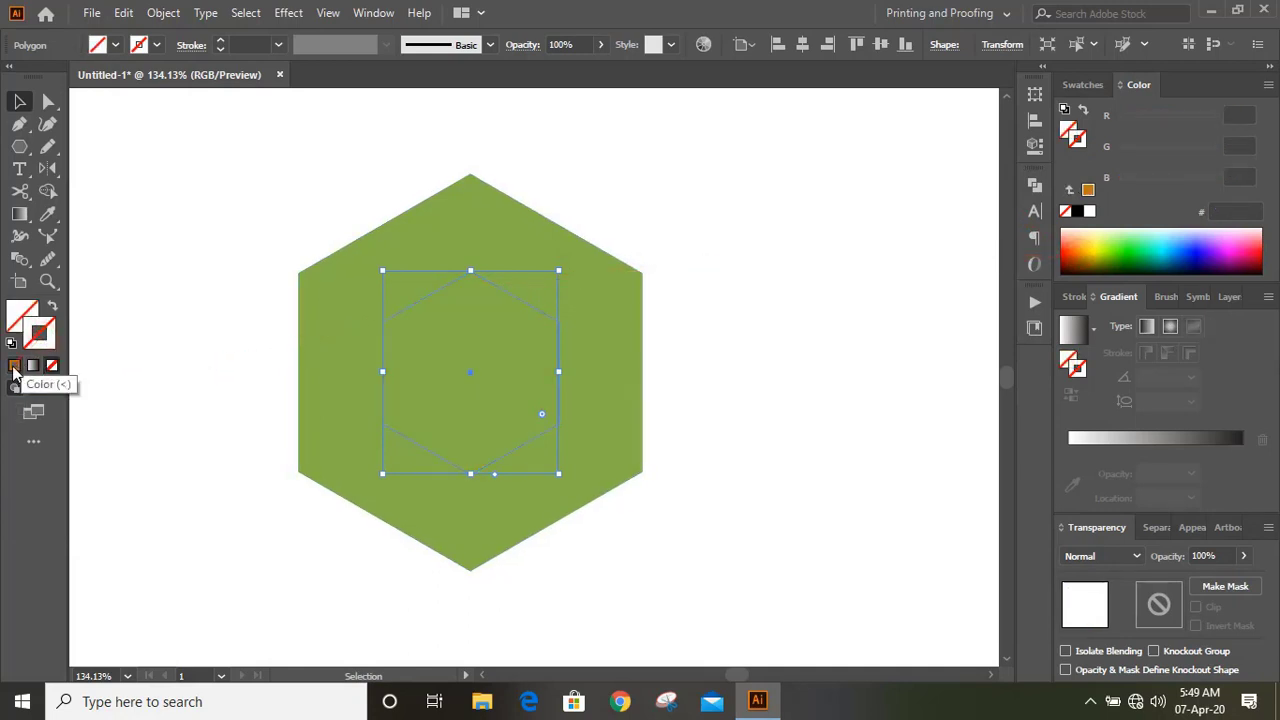
click(14, 368)
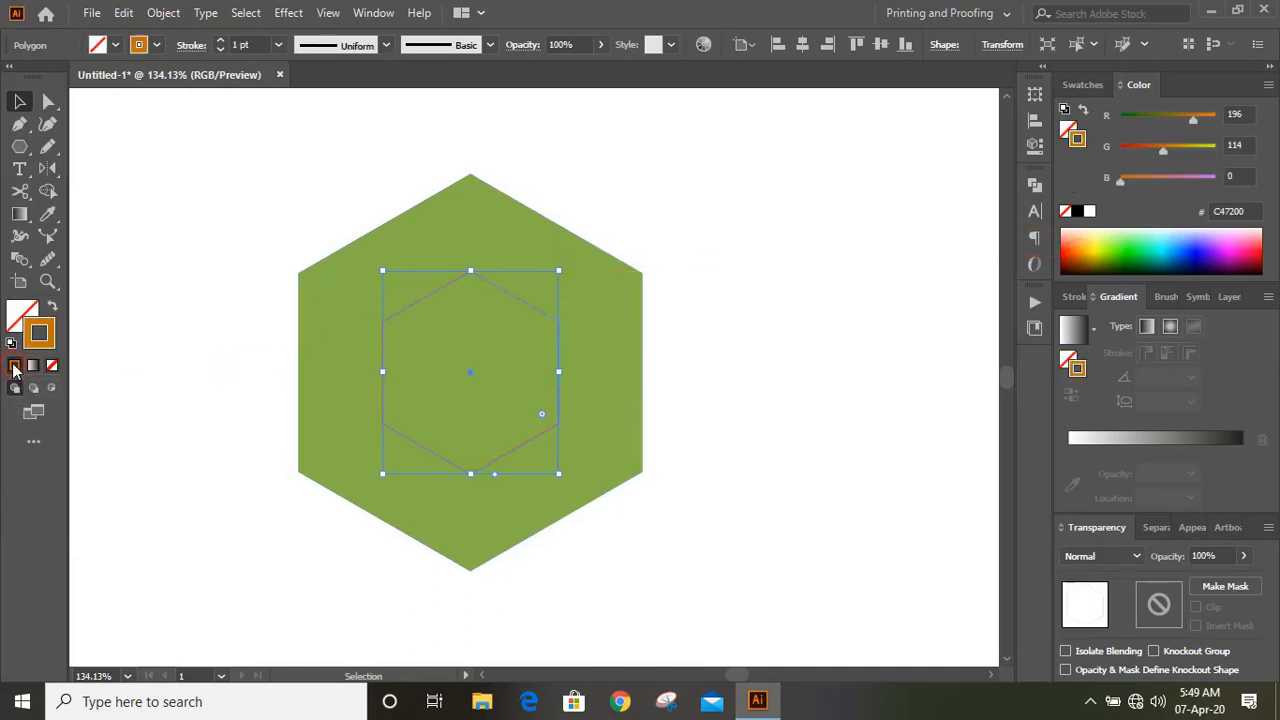
click(209, 192)
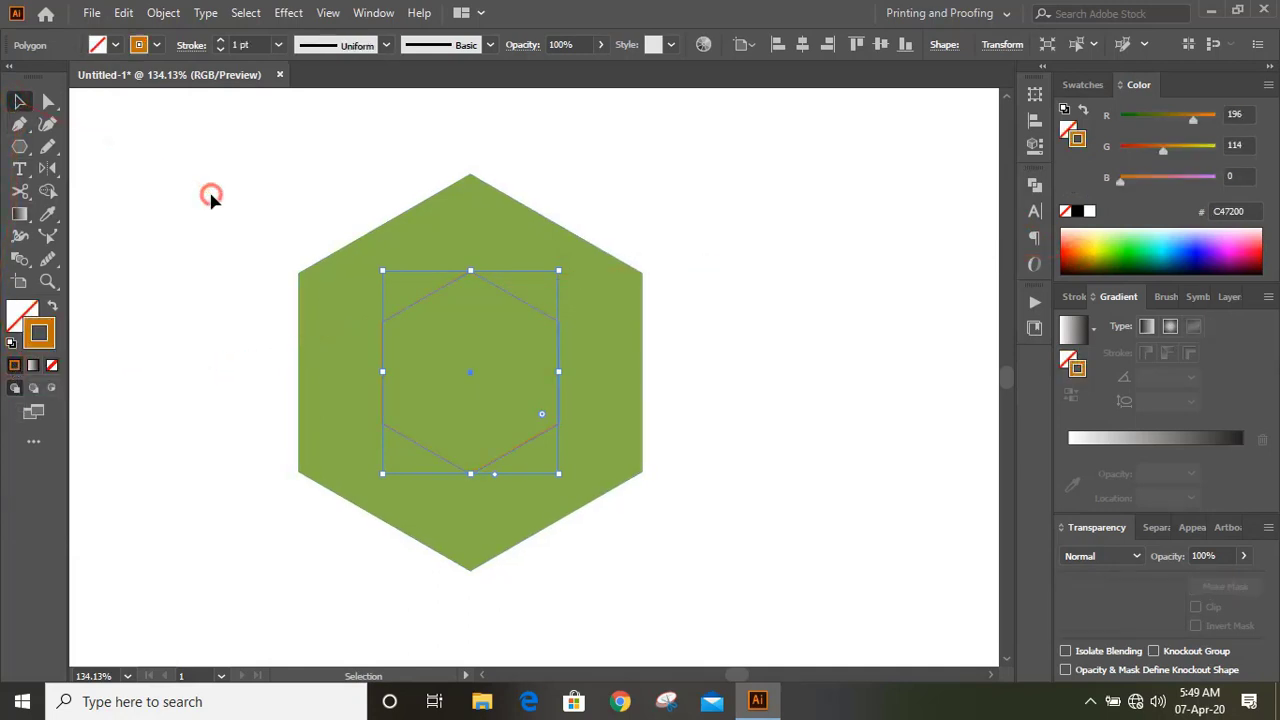
- Make the small hexagon's outline white with a 9 pt stroke weight
click(460, 285)
click(1091, 213)
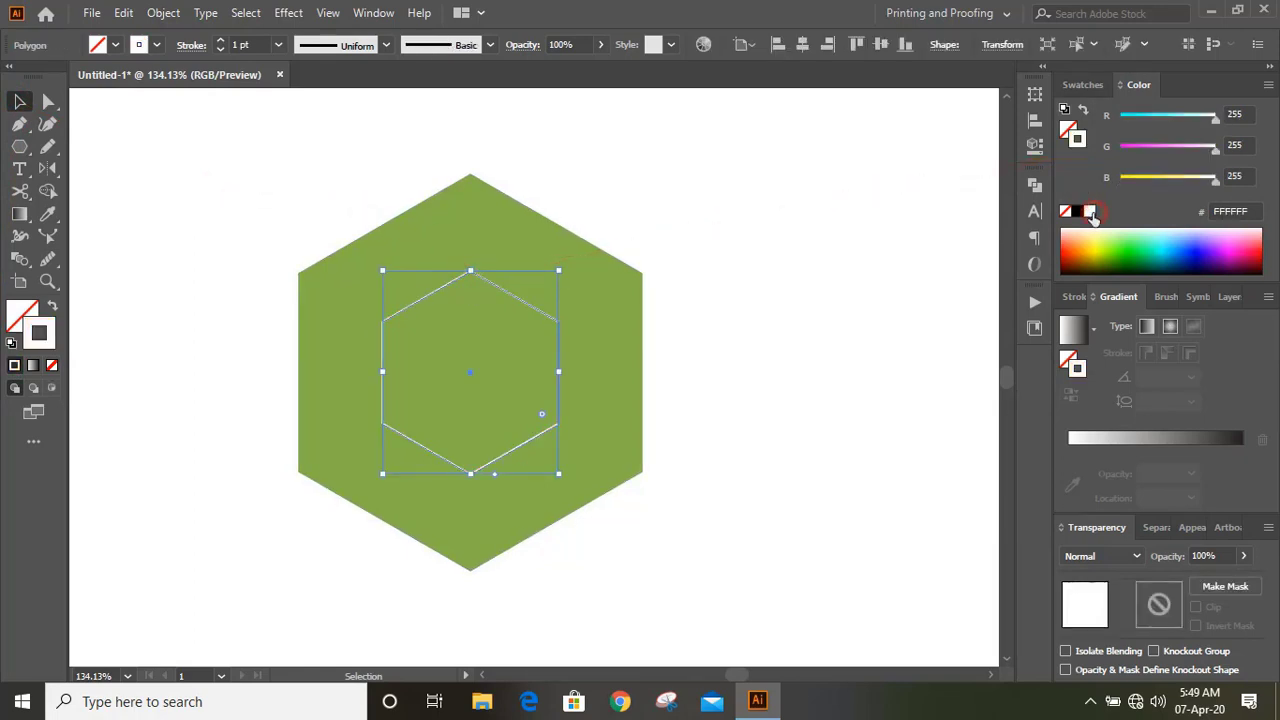
click(220, 41)
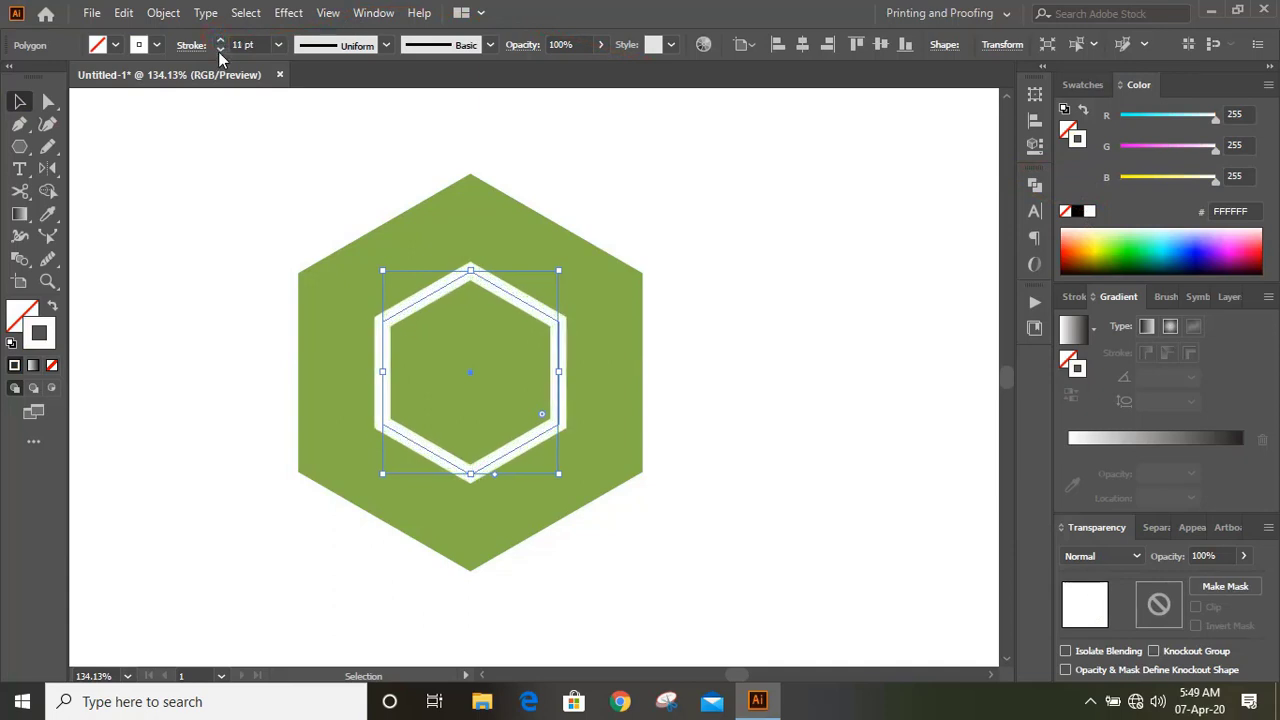
click(220, 49)
click(220, 49)
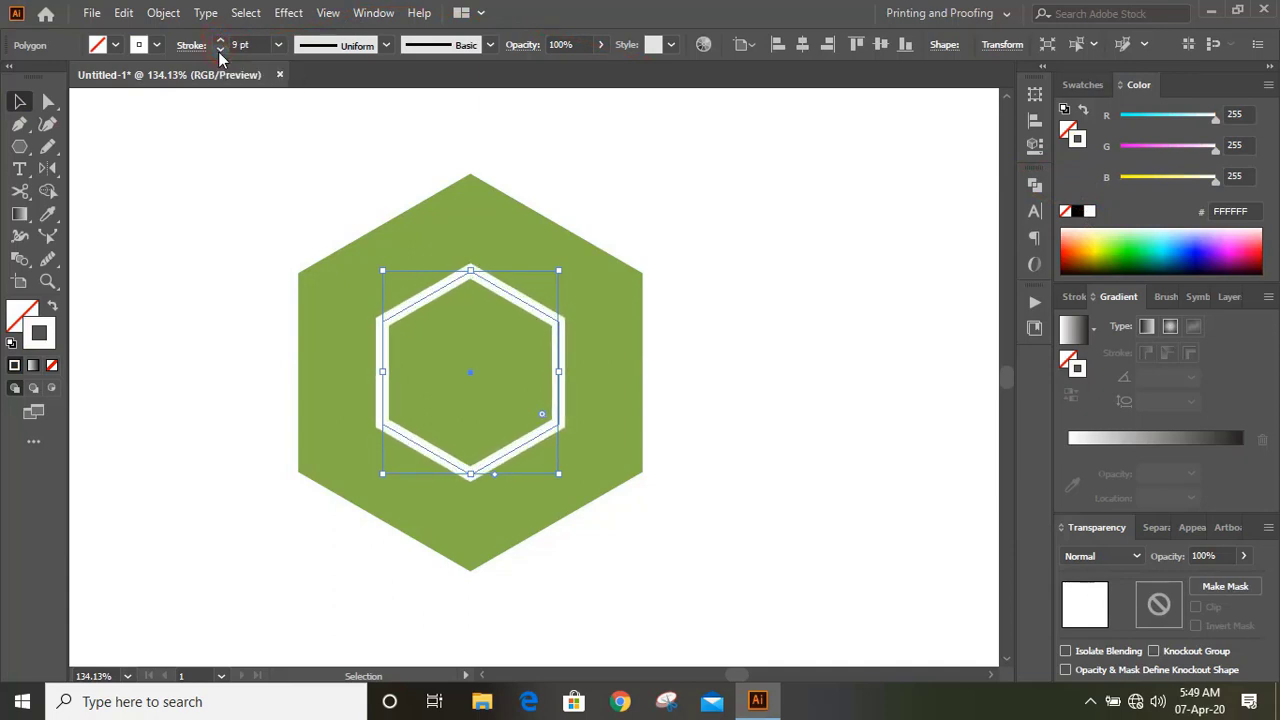
click(288, 186)
key(ctrl+plus)
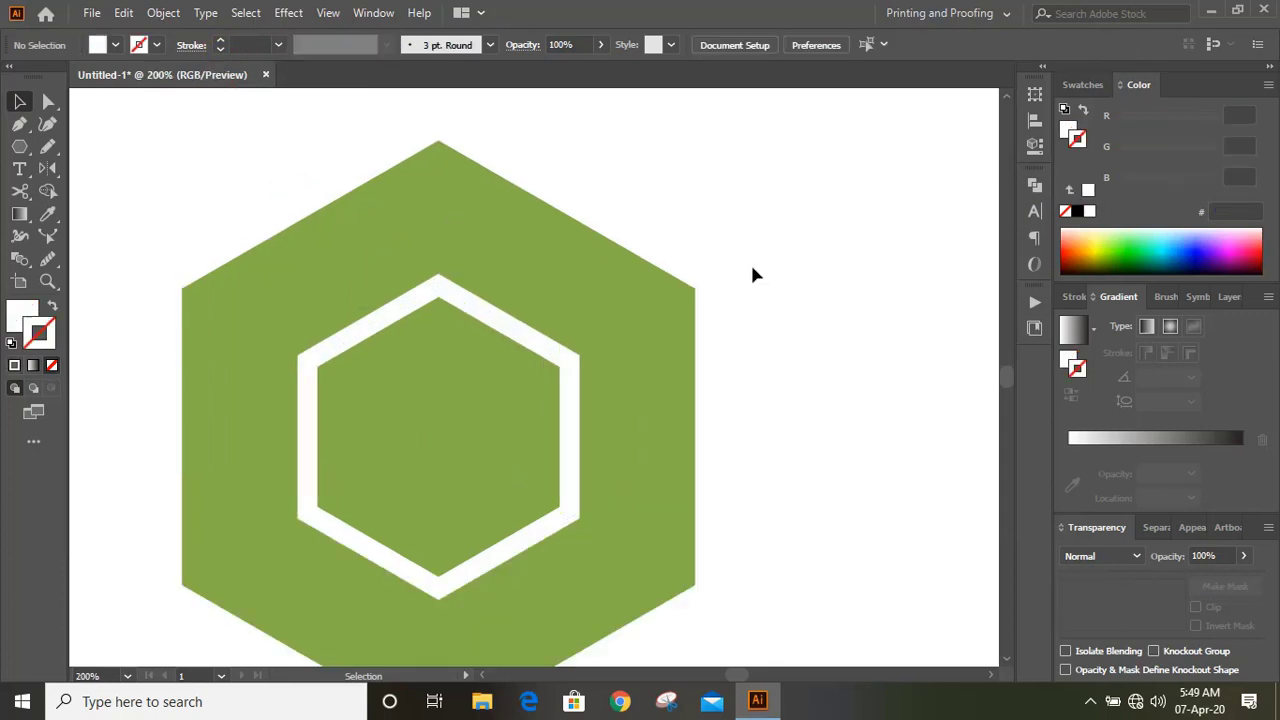
- Pen-draw a yellow triangular facet in the upper-left gap between the two hexagons
click(20, 125)
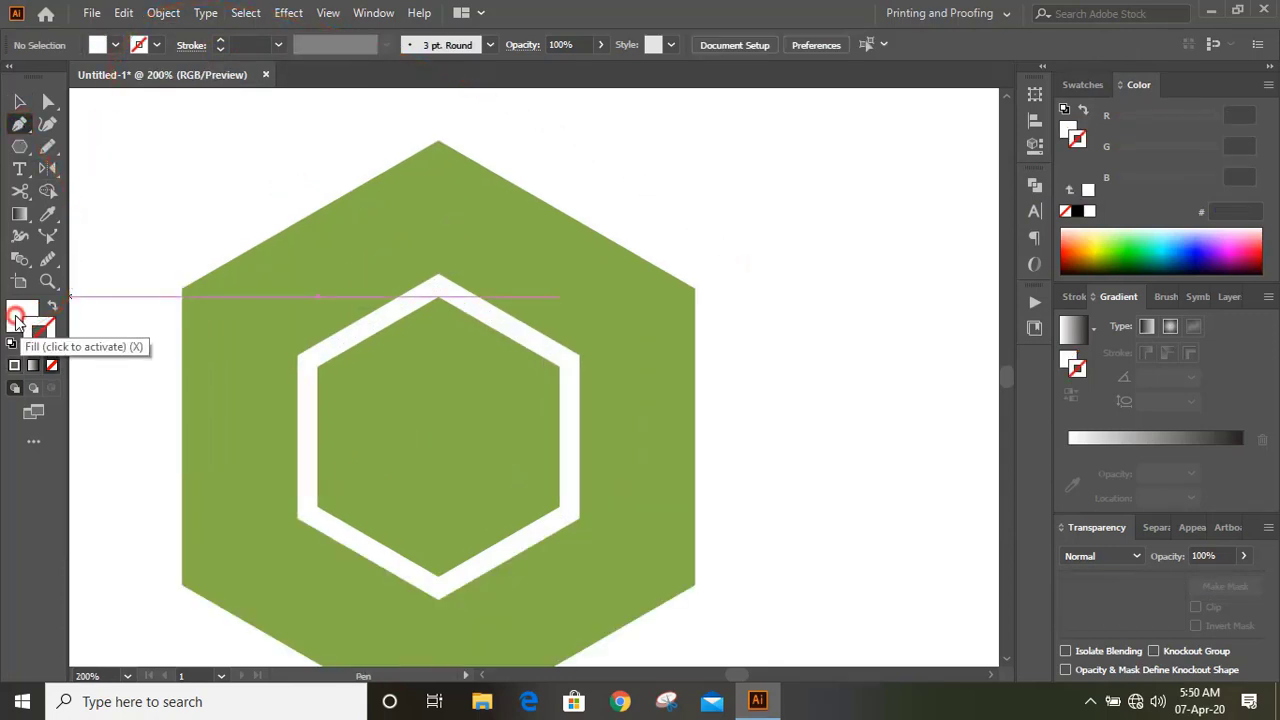
click(19, 314)
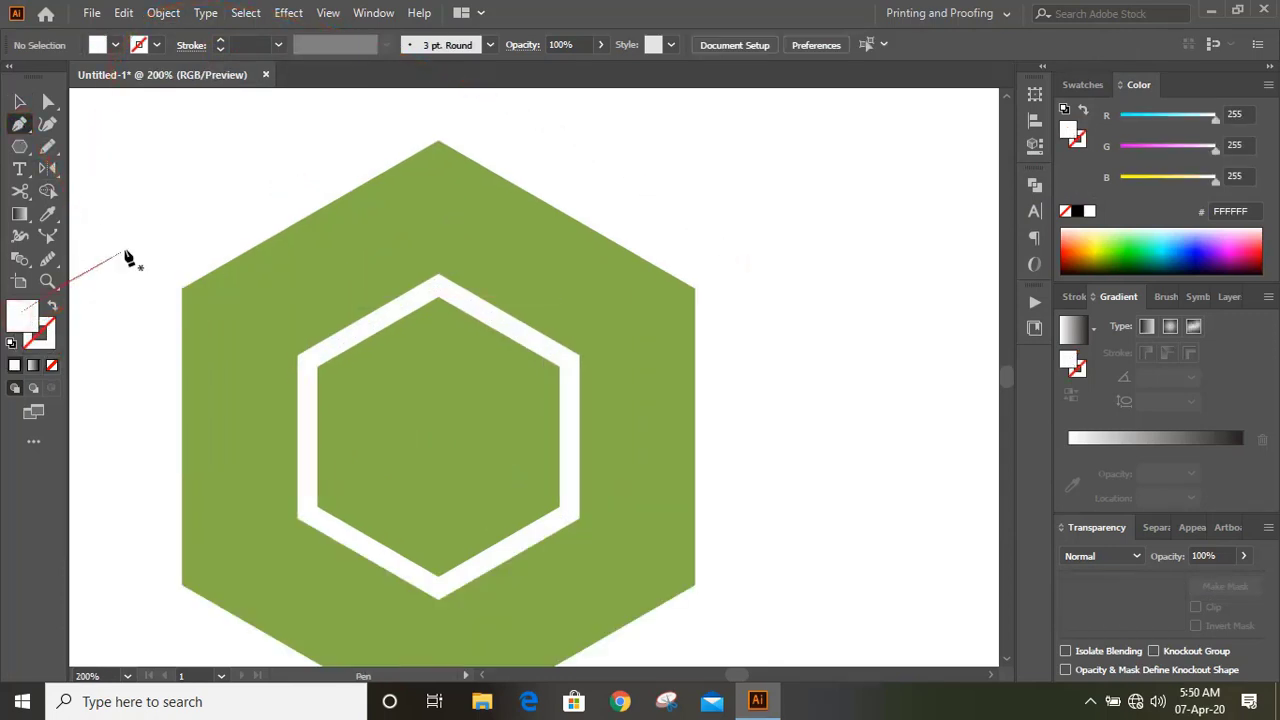
click(298, 356)
click(182, 289)
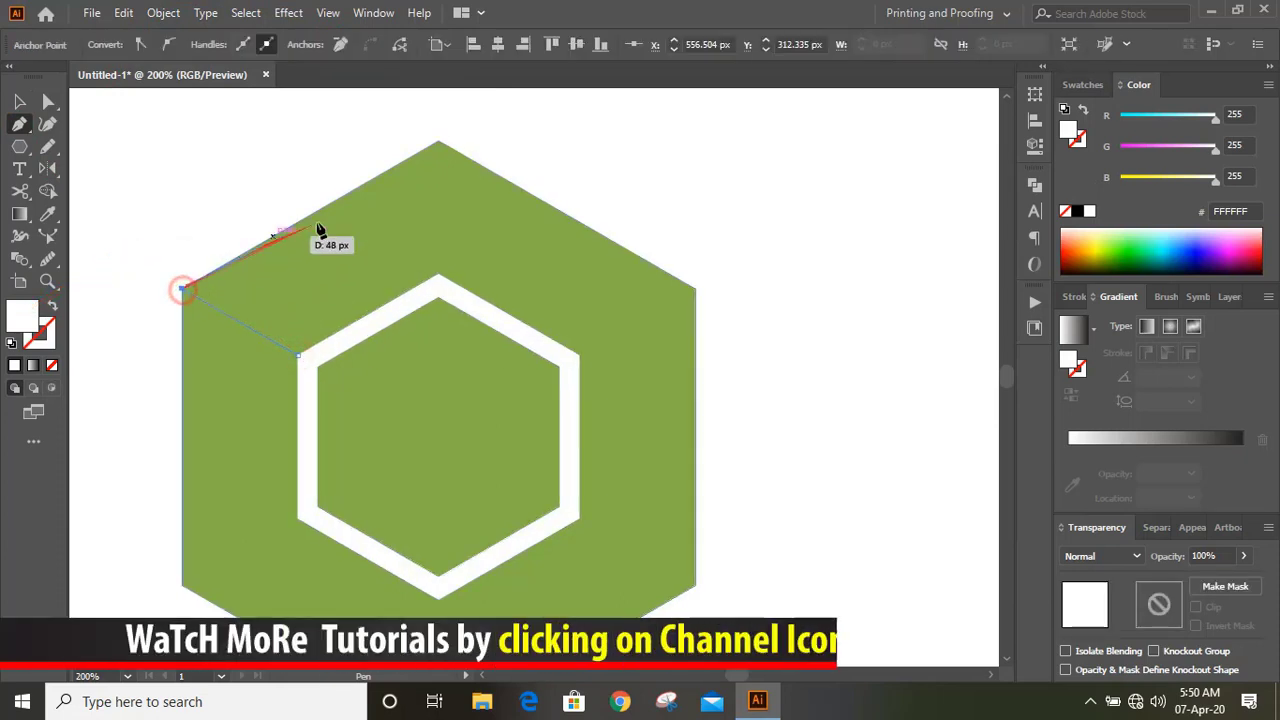
click(438, 143)
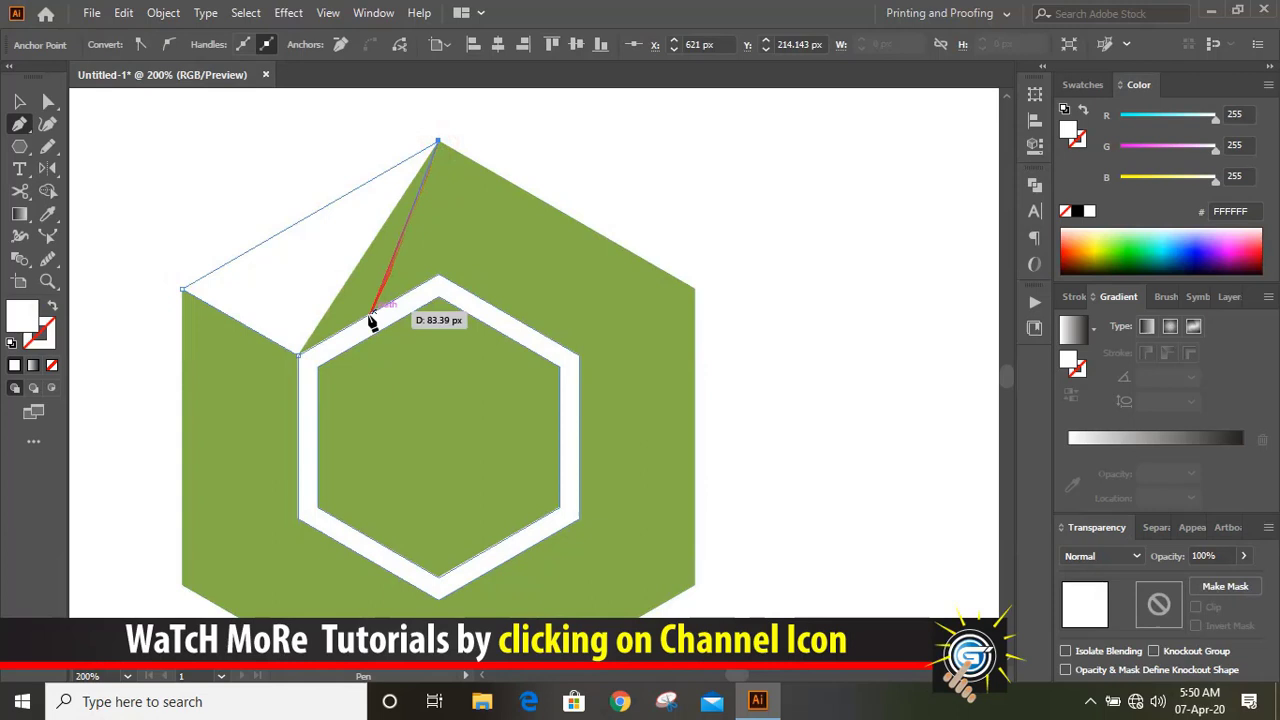
click(299, 358)
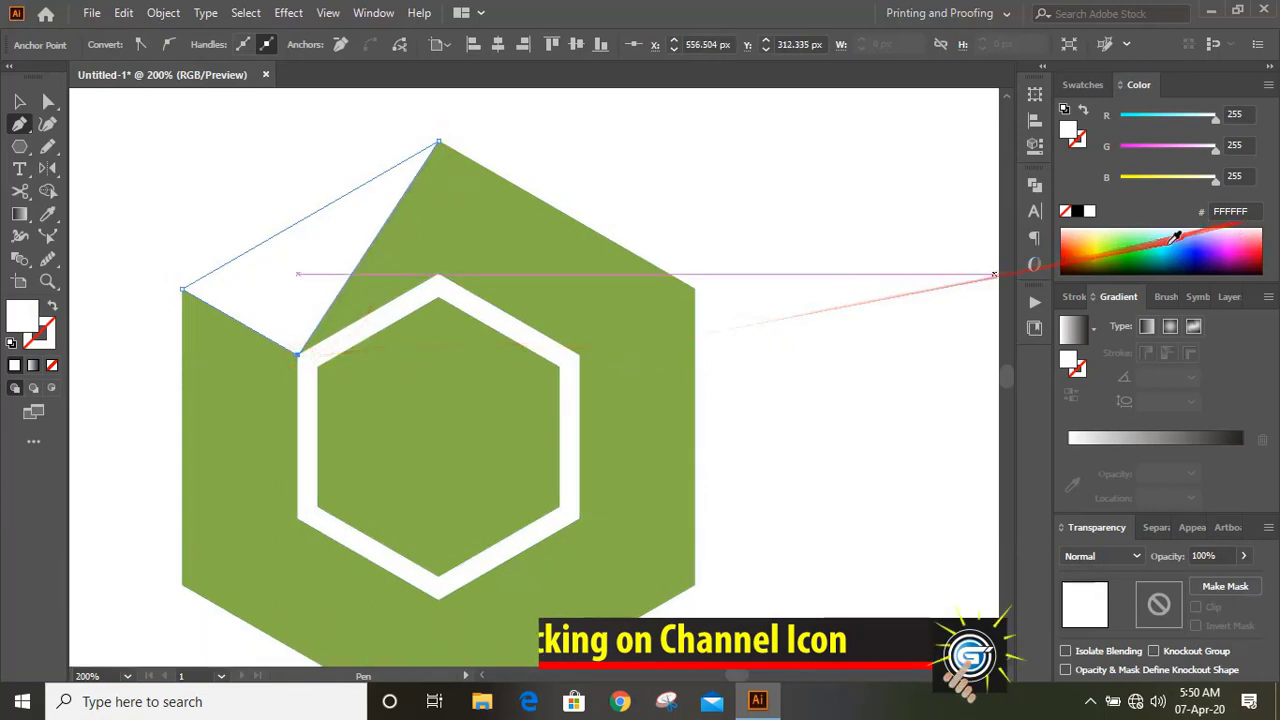
click(1094, 245)
- Draw triangular facets filling the lower-left and lower-right gaps of the band
scroll(600, 277, down, 3)
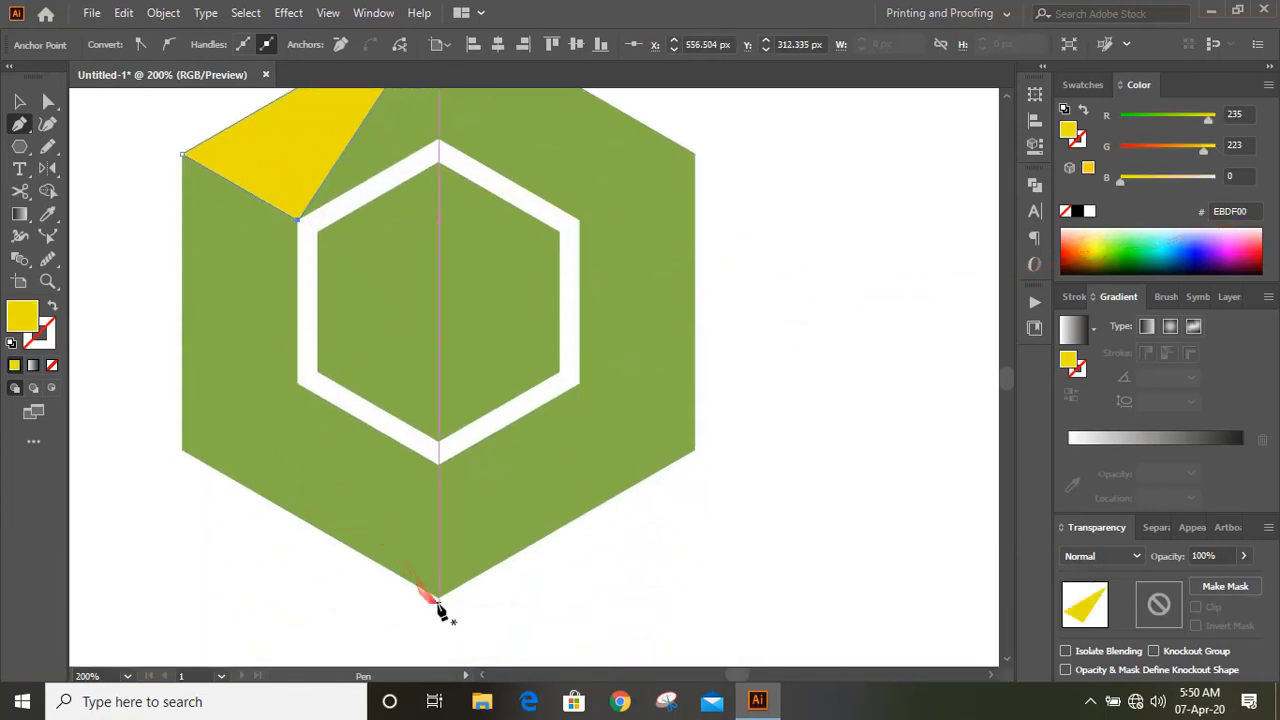
click(438, 597)
click(299, 385)
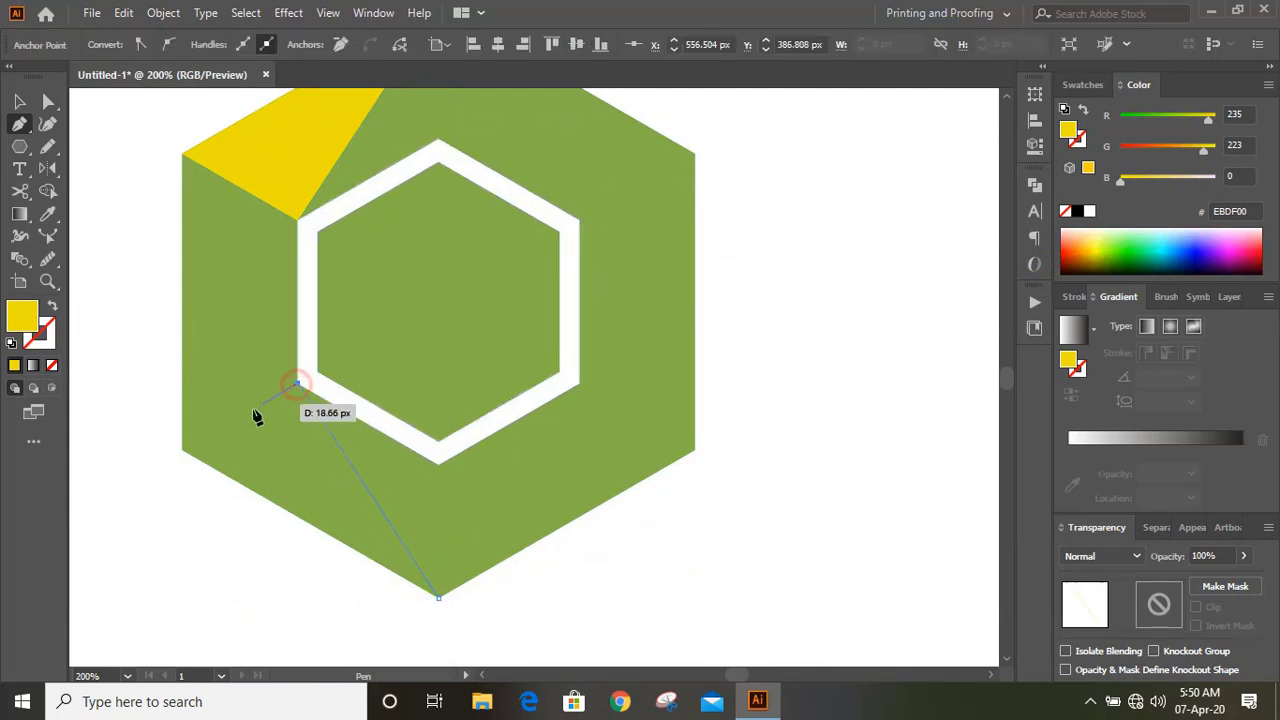
click(182, 449)
click(439, 597)
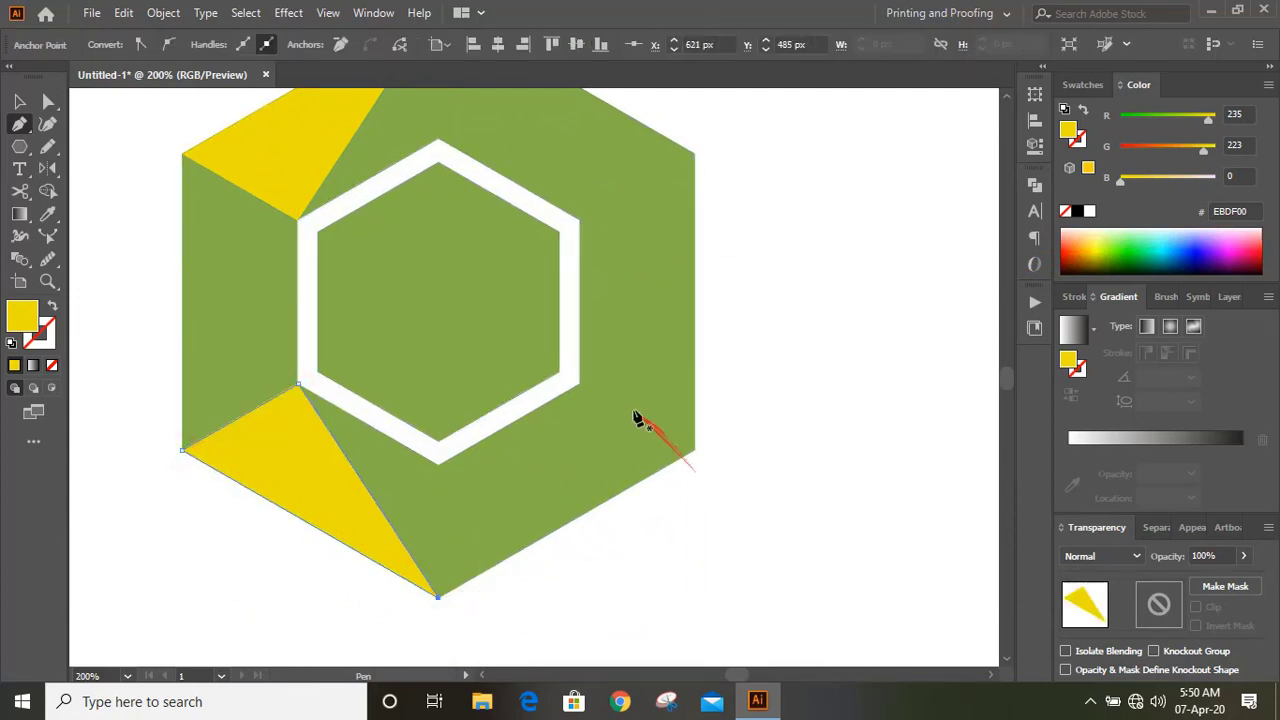
click(579, 384)
click(695, 449)
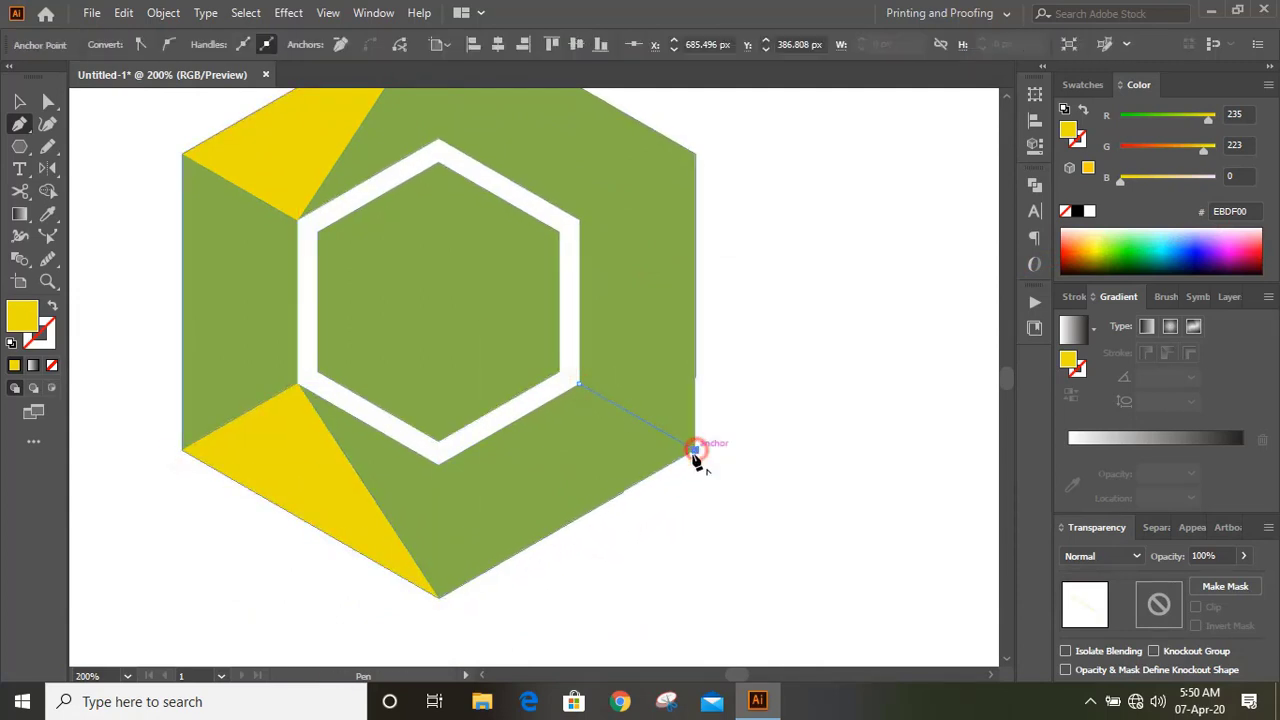
click(439, 597)
click(579, 384)
- Draw a bright green triangular facet on the left side of the band
scroll(450, 350, up, 2)
click(299, 310)
click(182, 538)
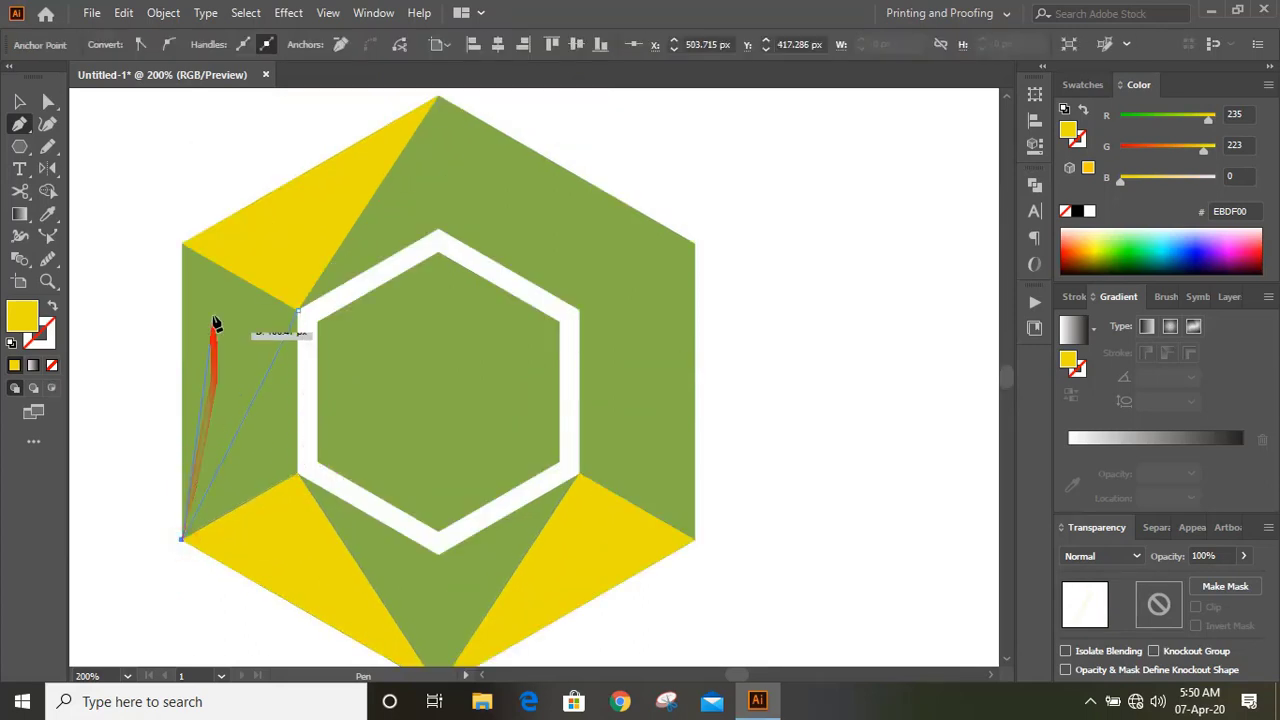
click(182, 243)
click(299, 310)
click(1112, 258)
- Draw triangular facets in the upper-right and right-side gaps of the band
scroll(671, 337, up, 1)
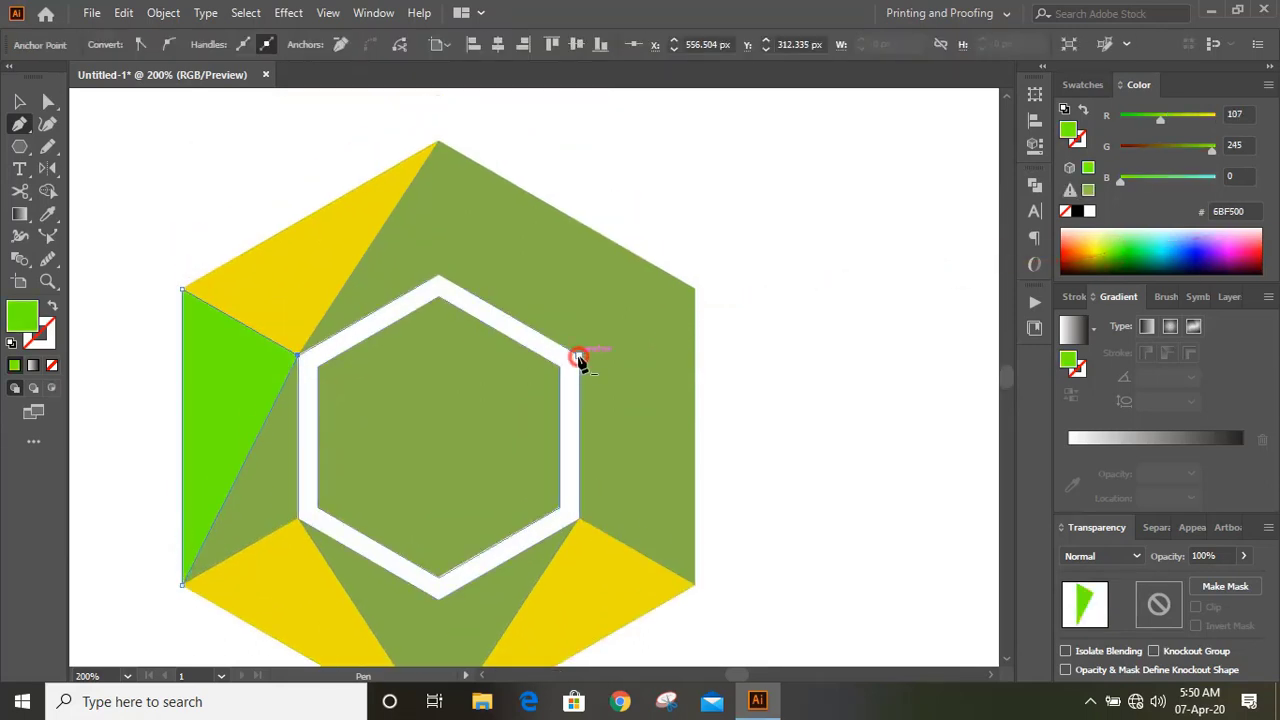
click(579, 357)
click(439, 142)
click(695, 288)
click(579, 357)
scroll(766, 391, down, 2)
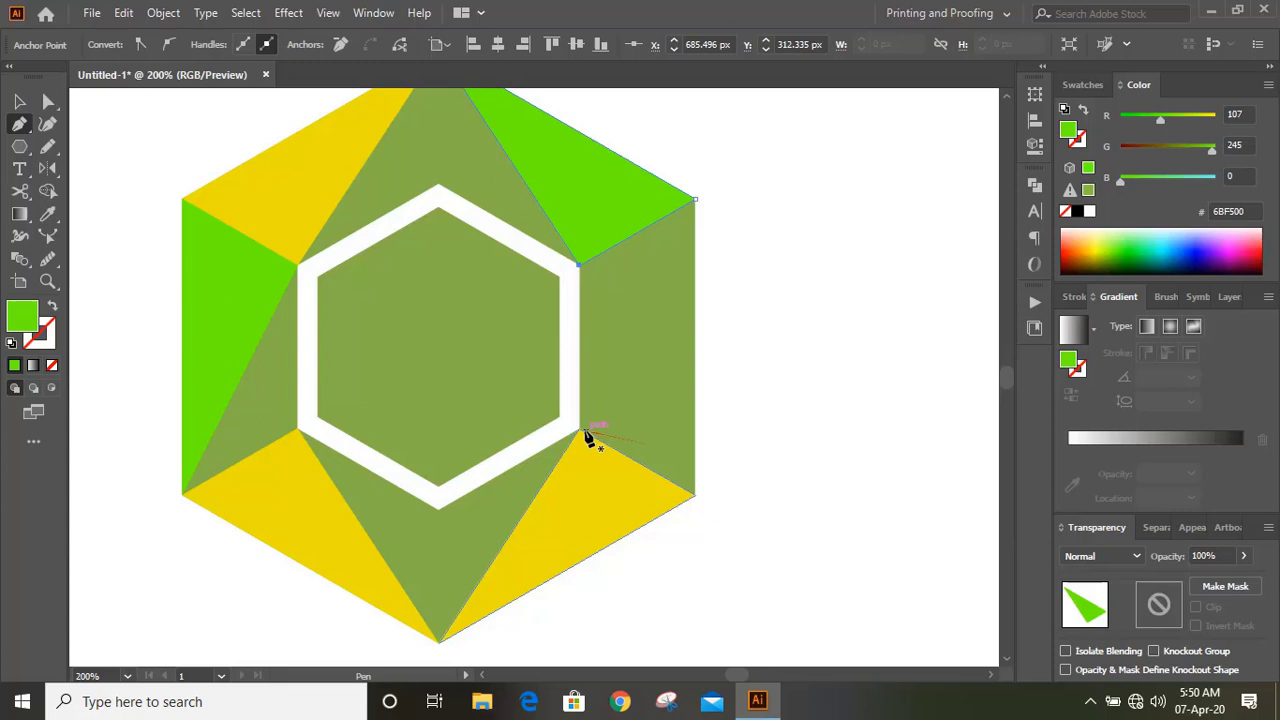
click(581, 430)
click(695, 199)
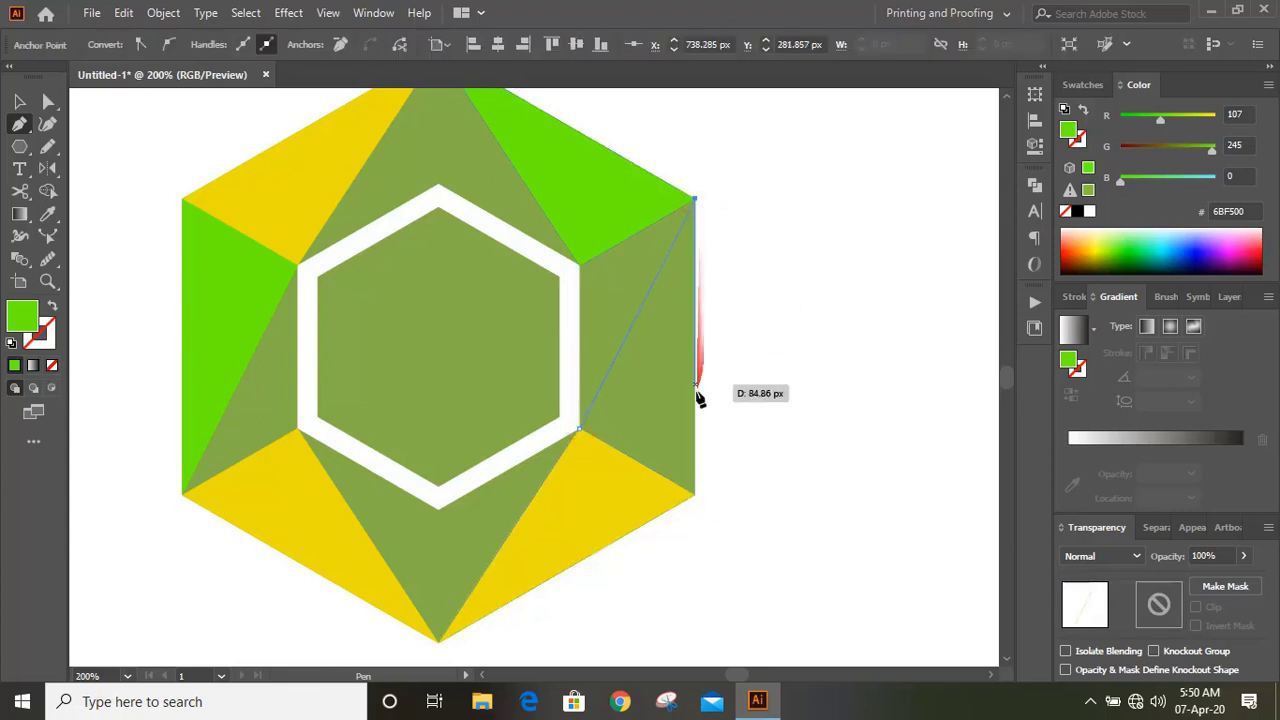
click(695, 440)
click(581, 430)
- Add teal triangular facets filling the remaining lower-right and upper-right gaps
scroll(700, 420, down, 1)
click(579, 383)
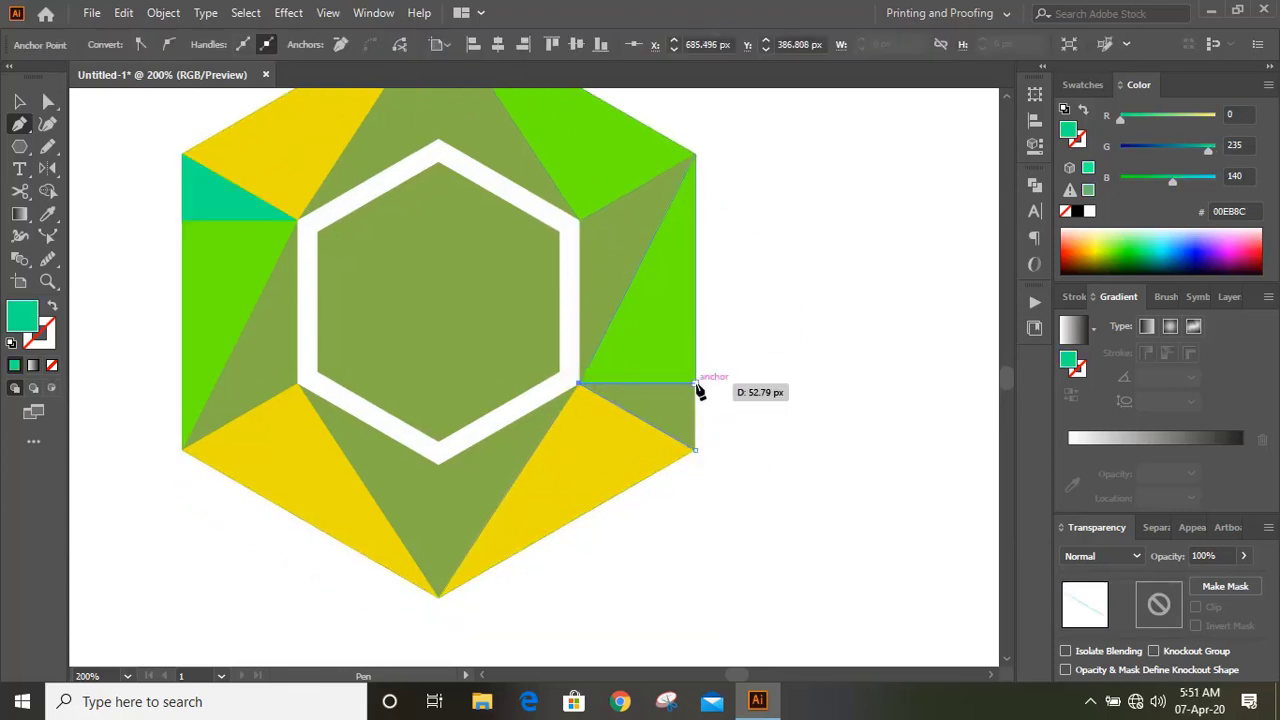
click(695, 383)
click(694, 449)
click(579, 383)
click(438, 463)
click(438, 597)
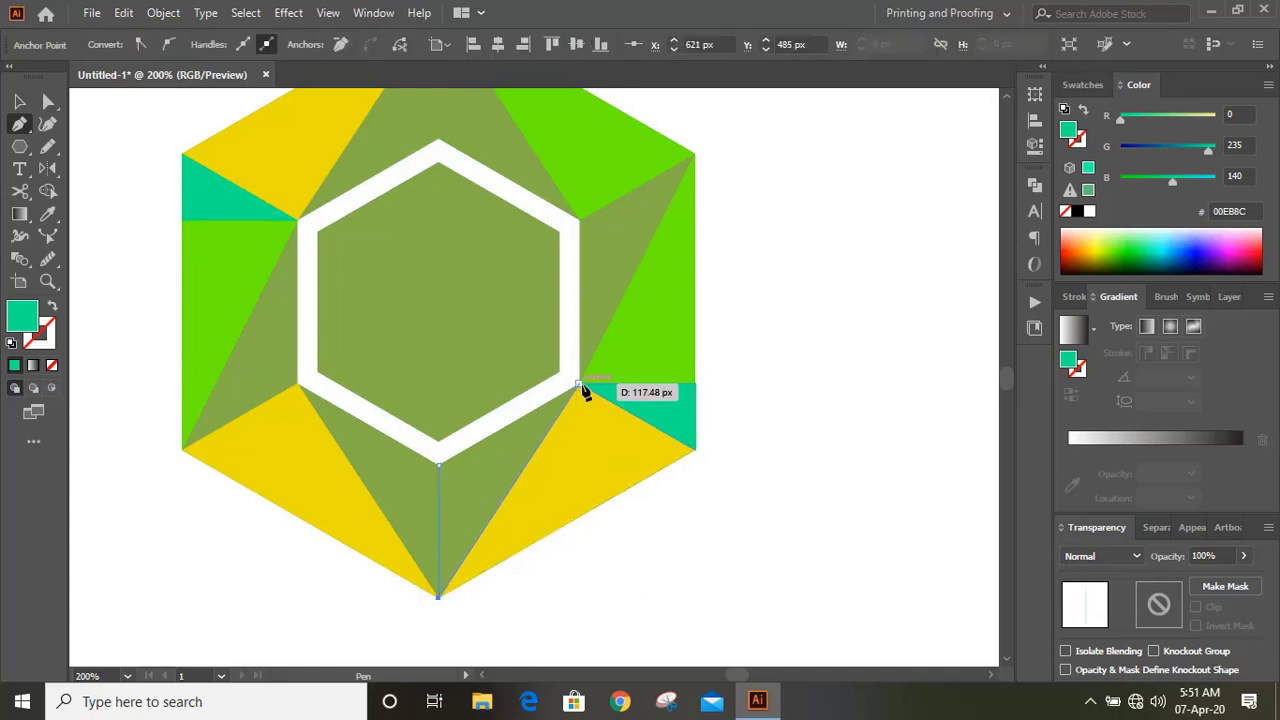
click(579, 383)
click(438, 464)
click(695, 155)
click(579, 383)
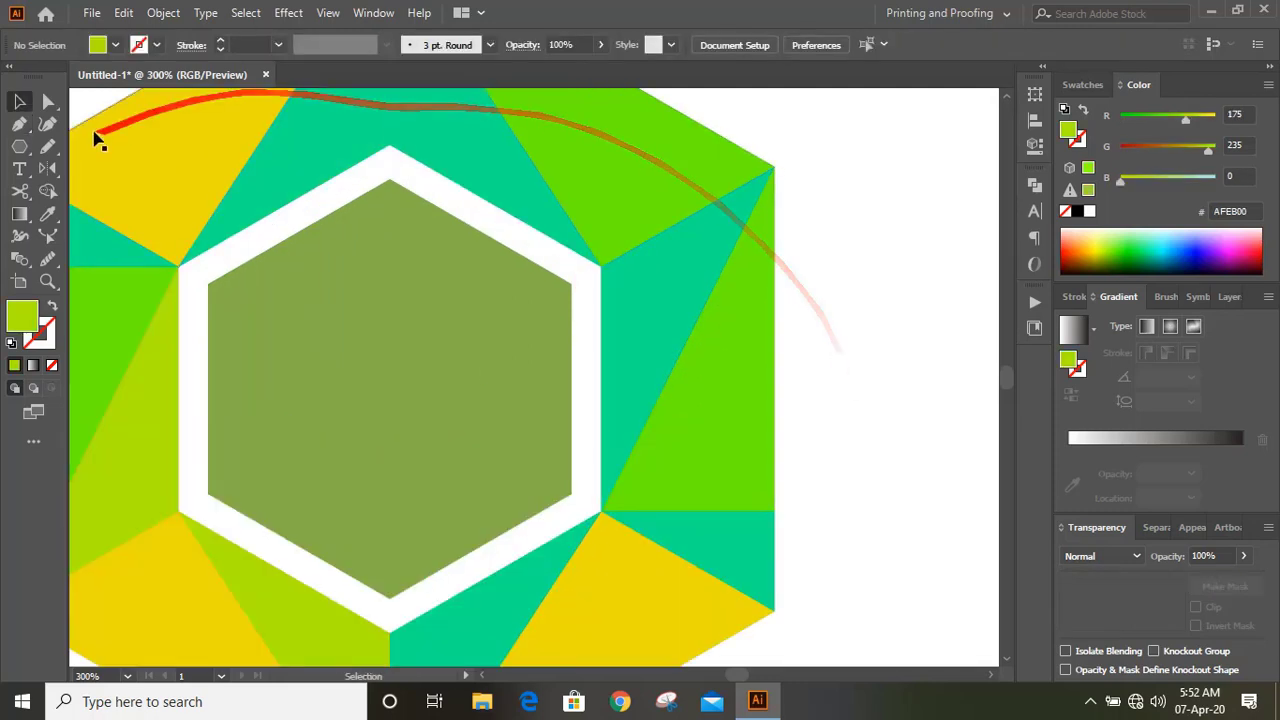
- Pen-draw a vertical line from near the inner hexagon's top down to its bottom edge
click(19, 123)
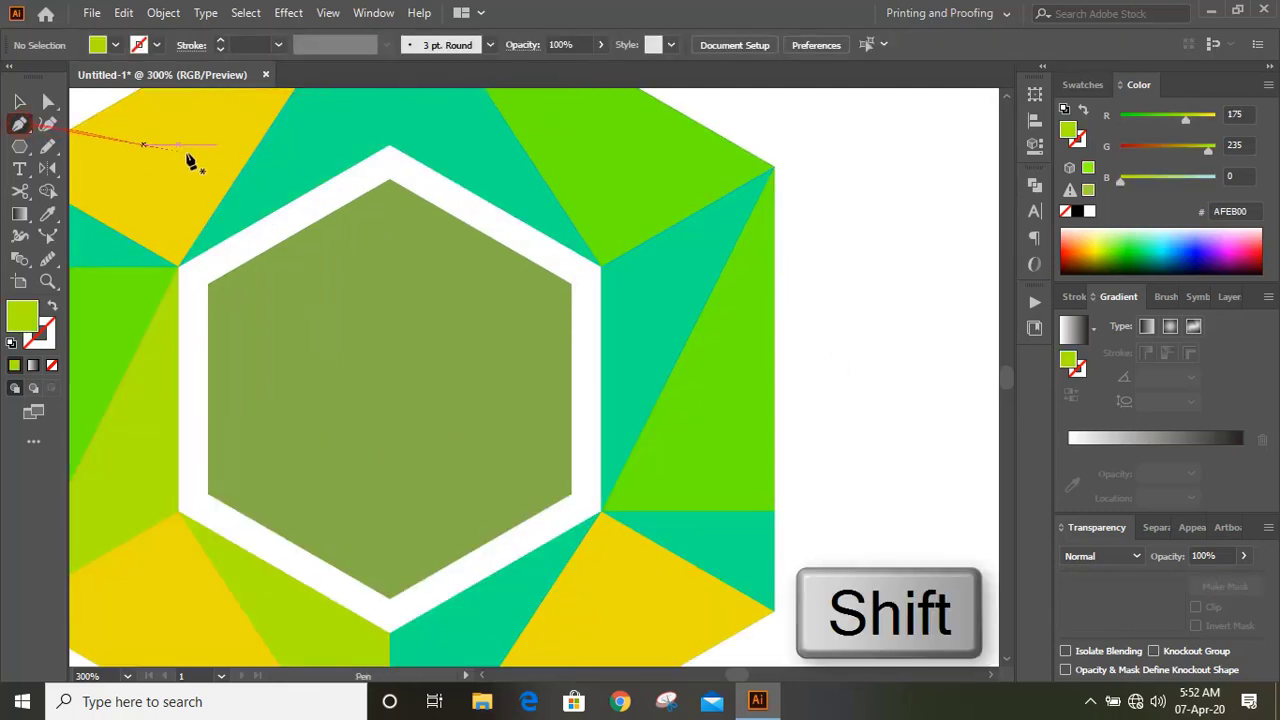
click(390, 263)
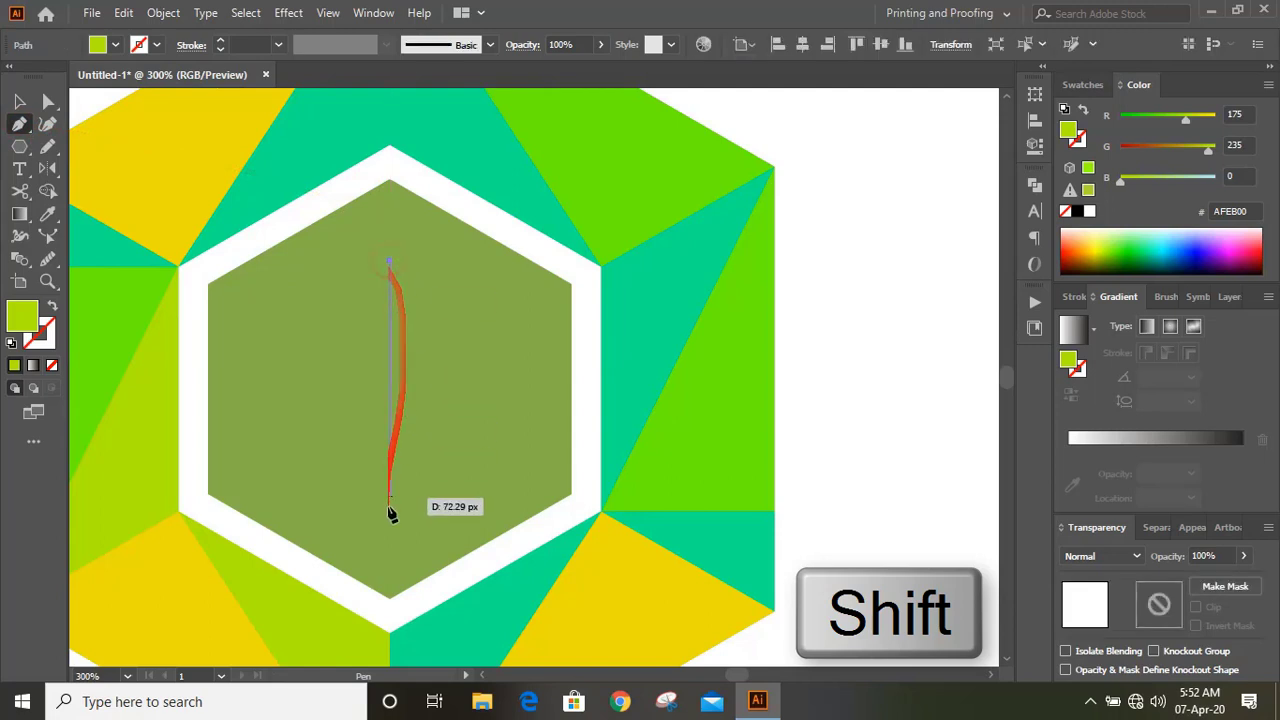
click(389, 597)
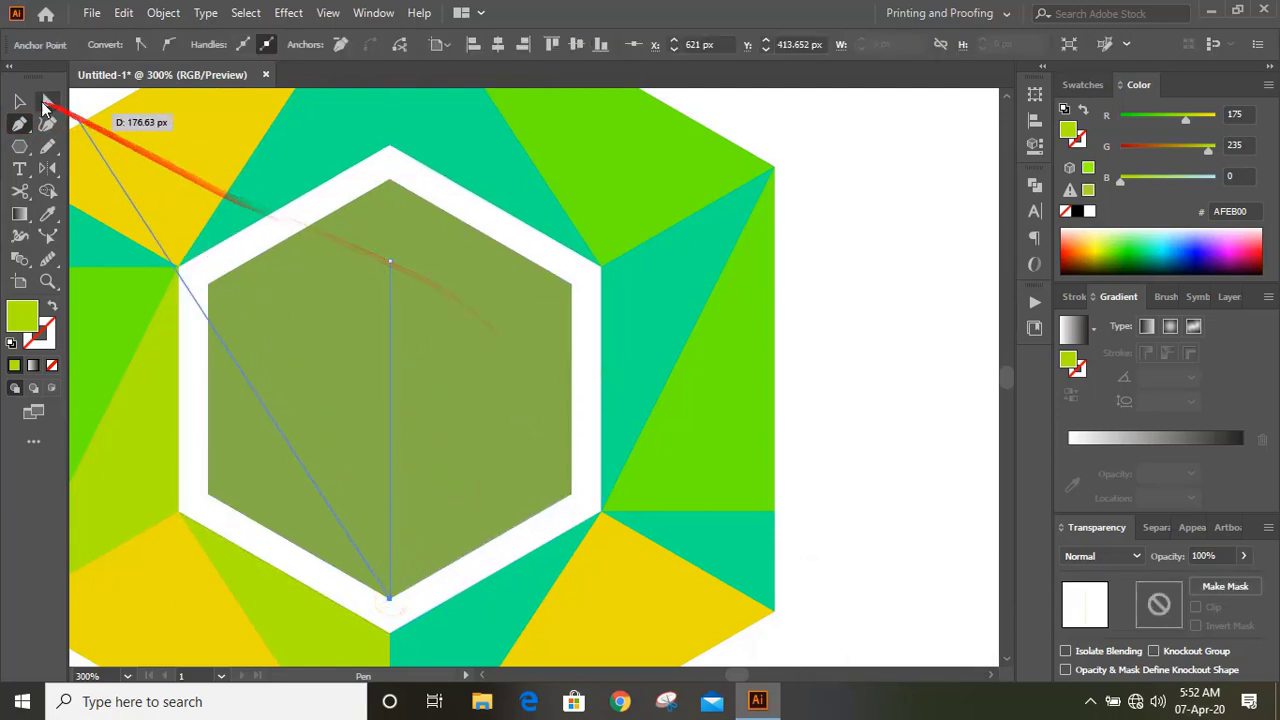
click(19, 101)
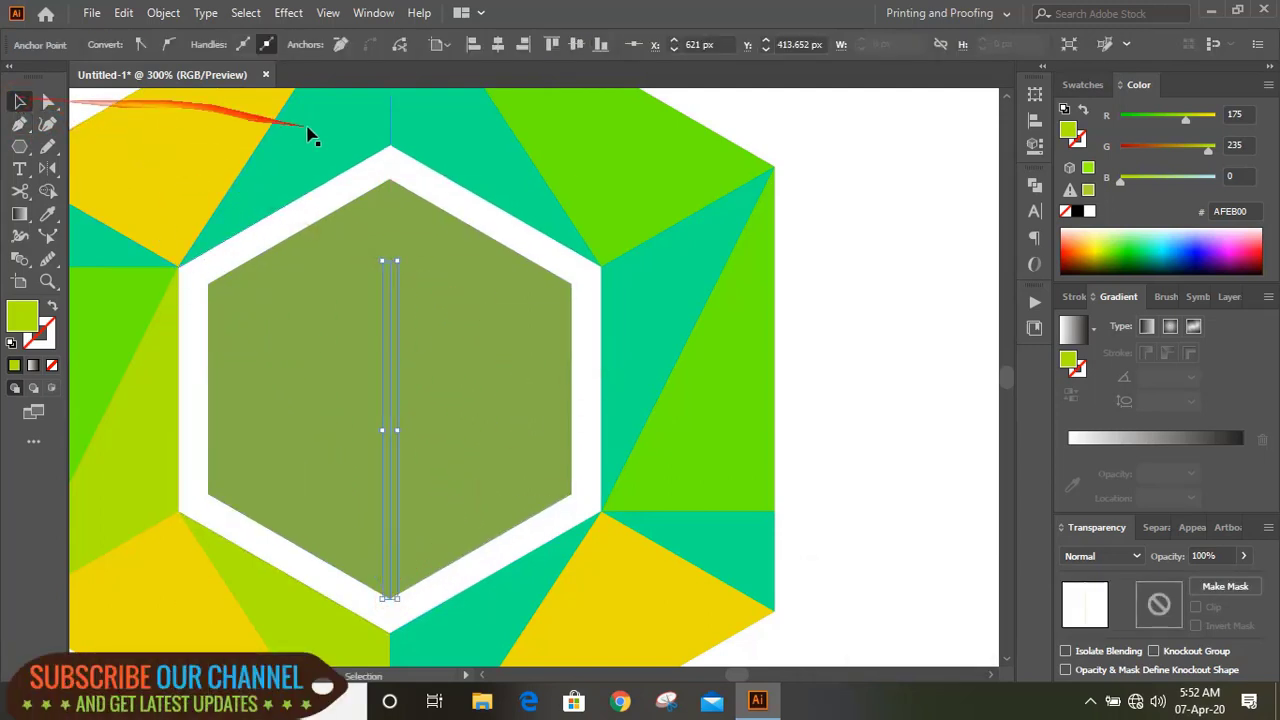
click(870, 228)
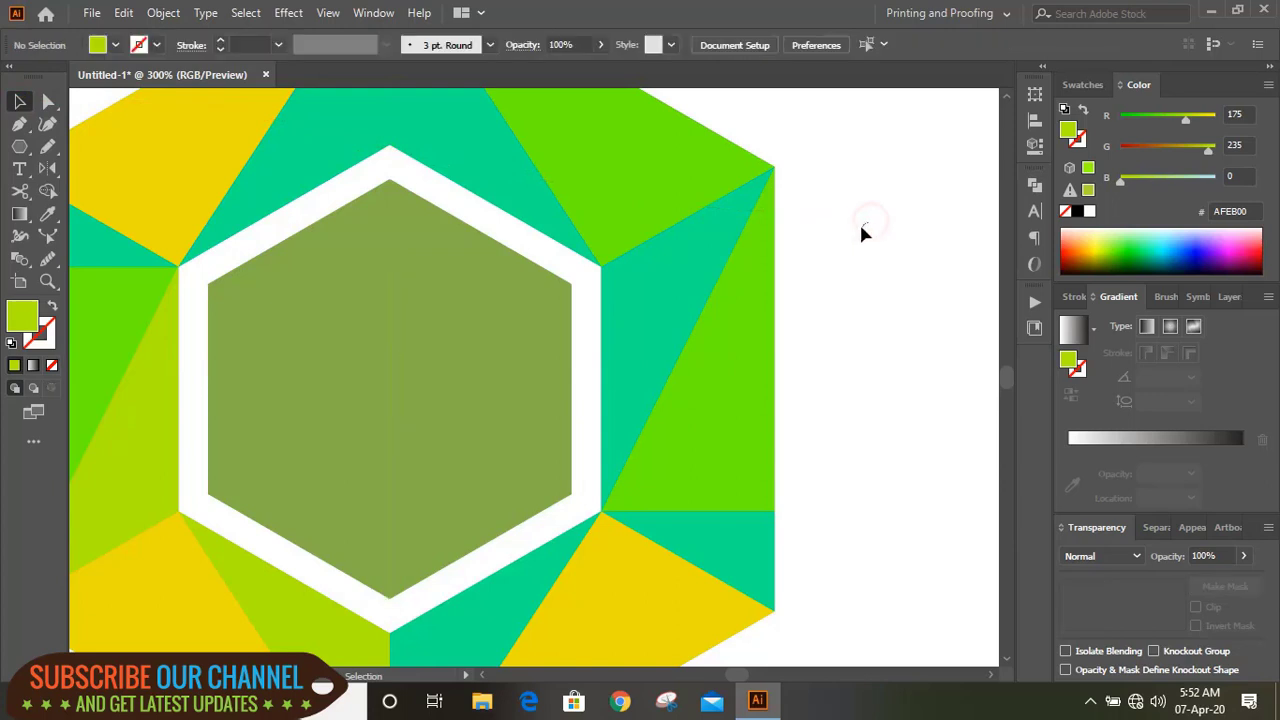
click(391, 338)
- Give the line a 13 pt white stroke with a tapered width profile, wide at the bottom
click(222, 45)
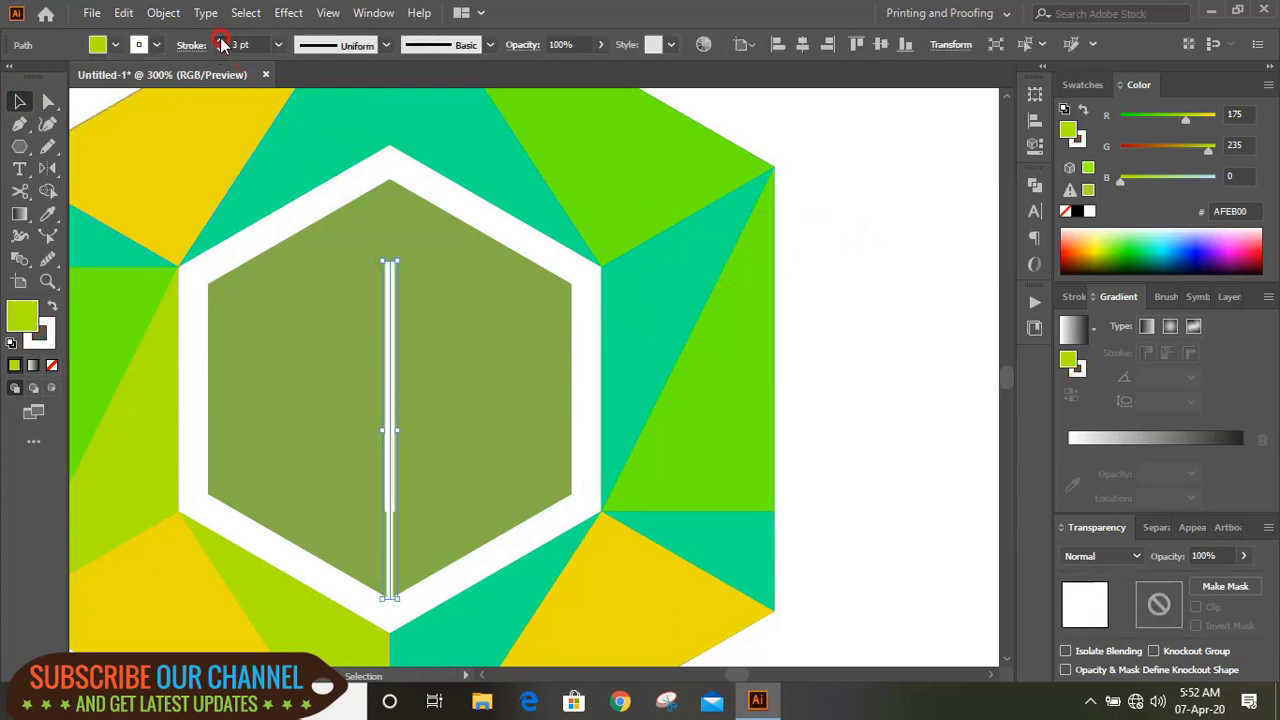
click(222, 45)
click(222, 45)
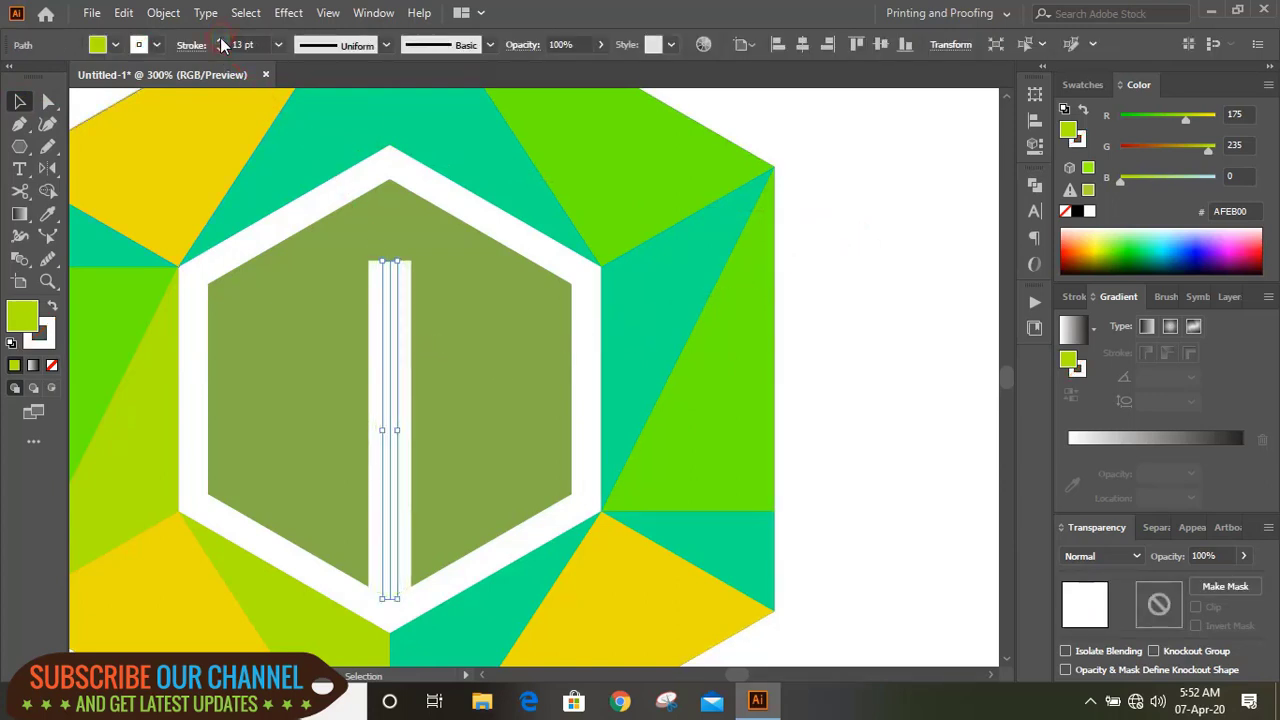
click(385, 46)
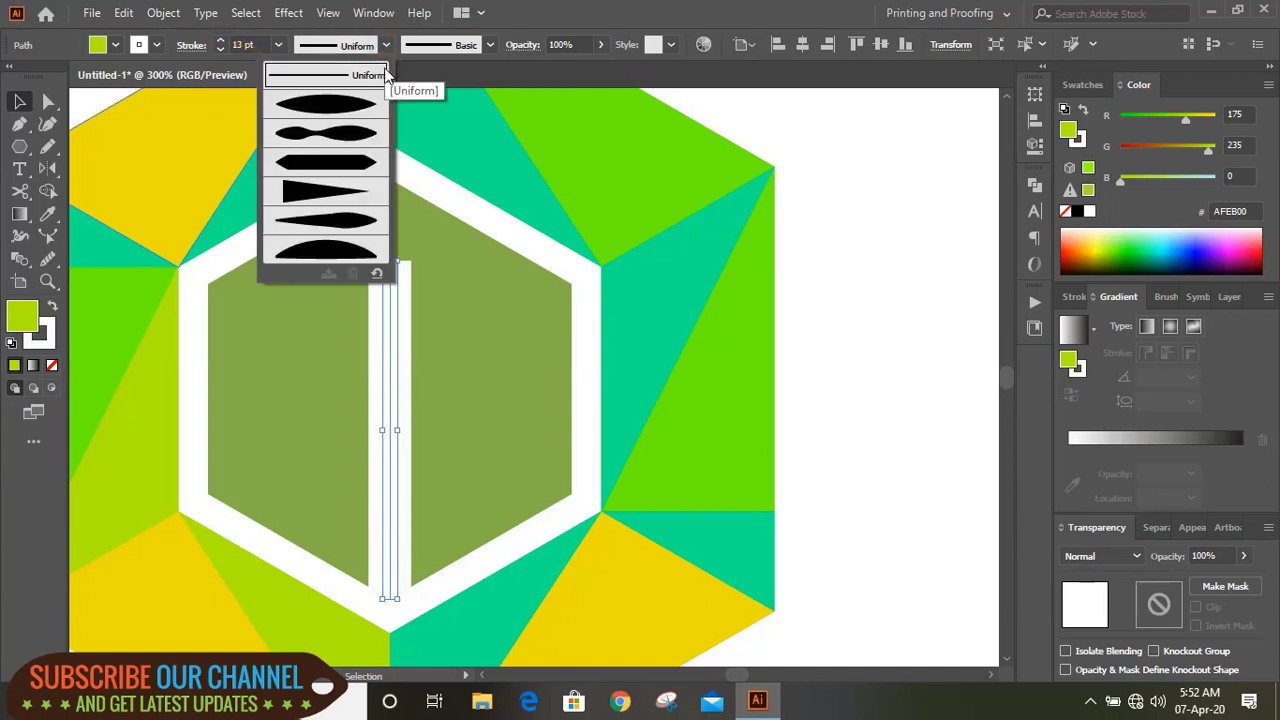
click(330, 194)
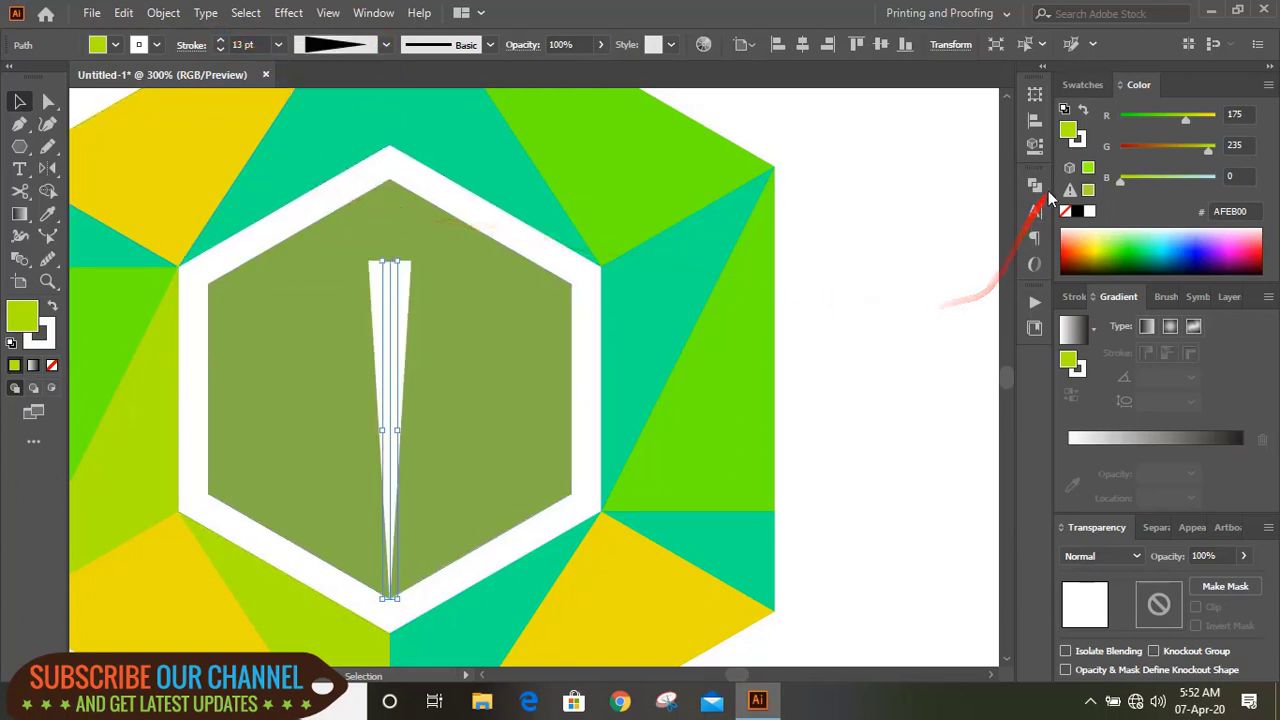
click(1035, 145)
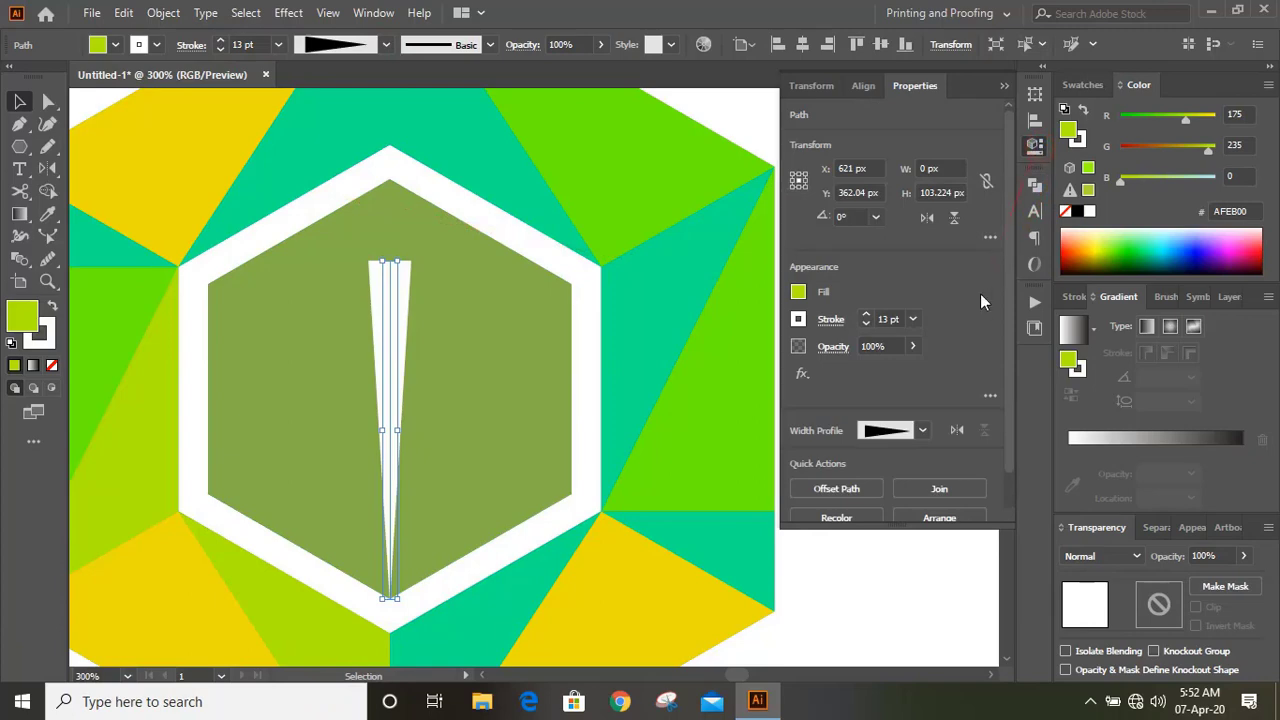
click(957, 431)
click(1004, 88)
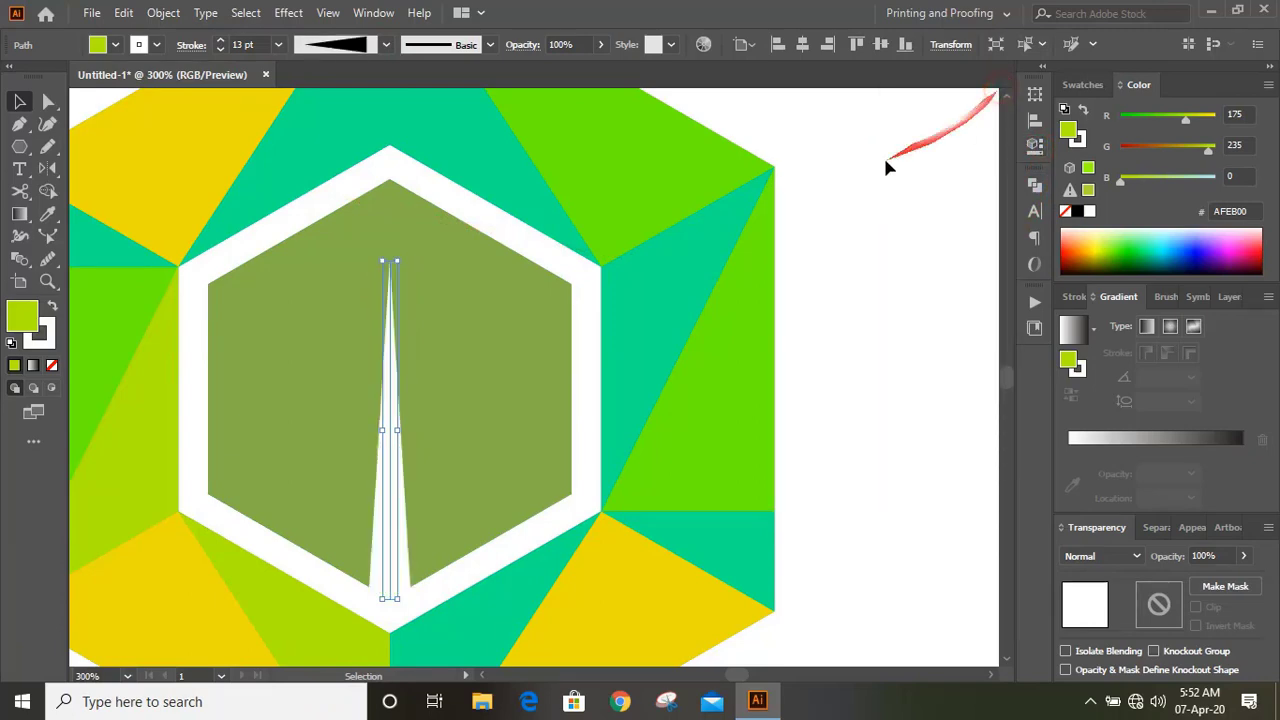
- Expand the tapered stroke's appearance into a solid trunk shape
click(164, 13)
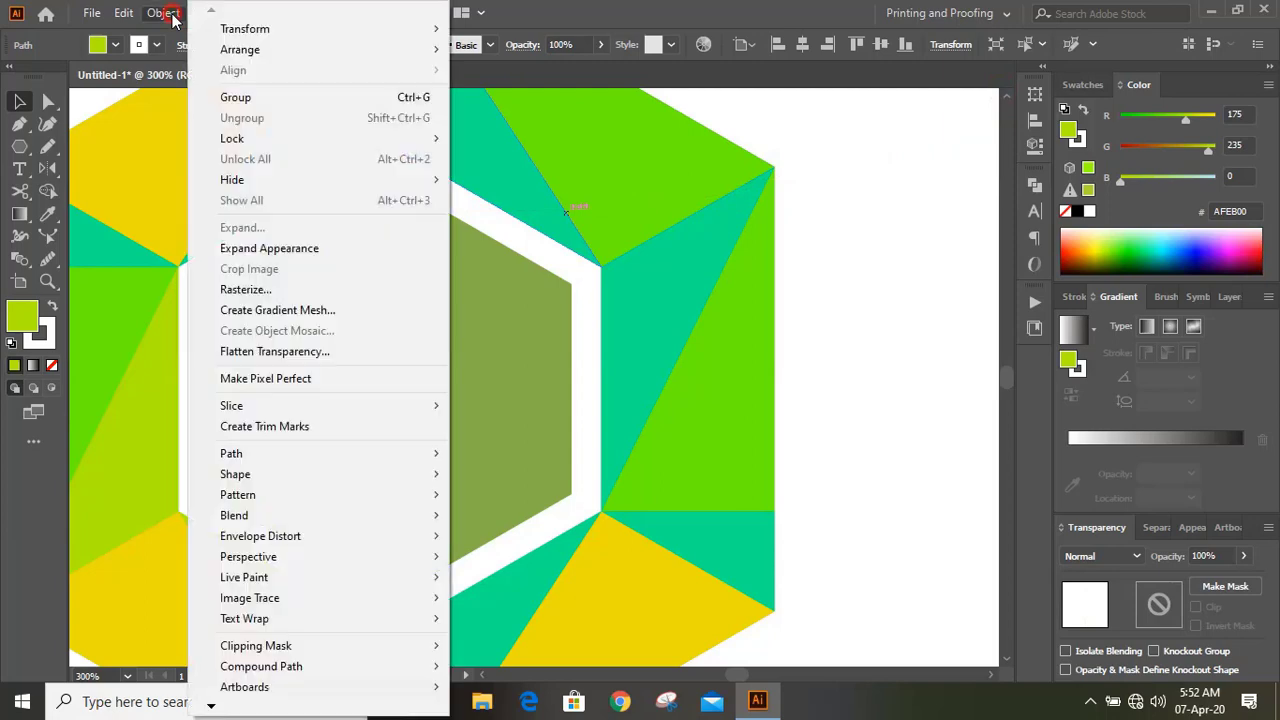
click(276, 249)
click(832, 360)
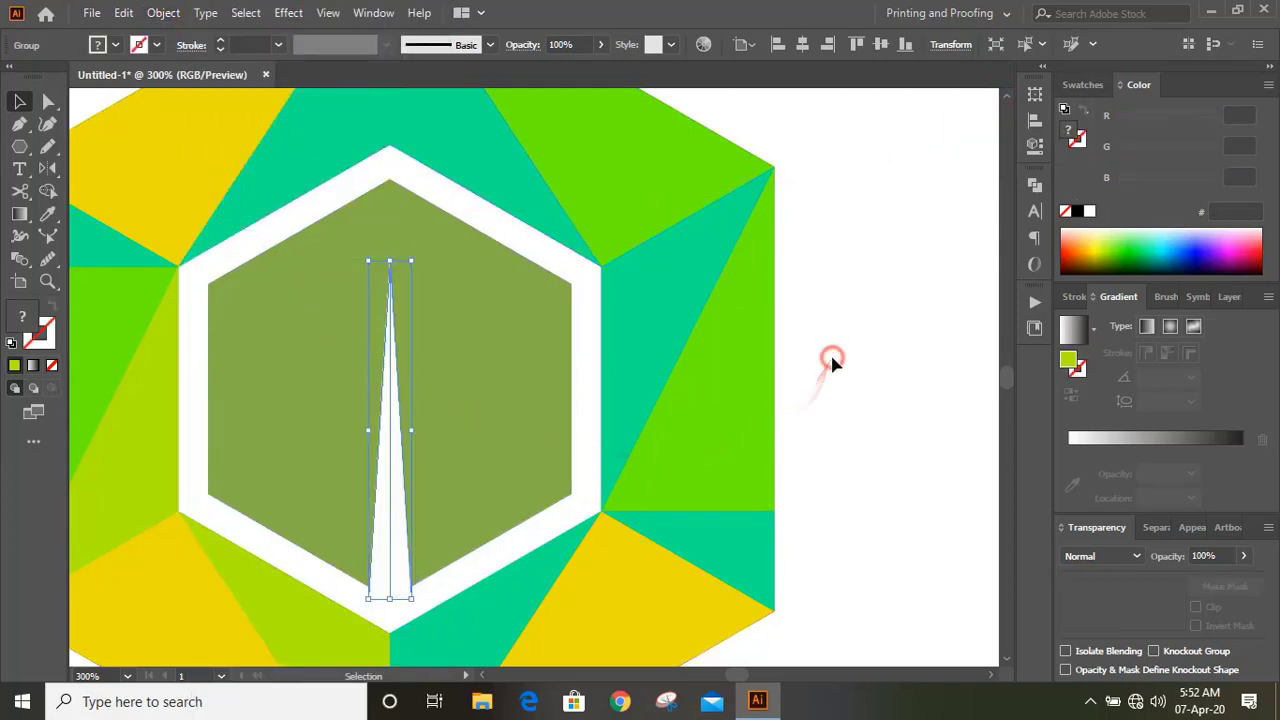
- Pen-draw a closed triangle from the trunk tip out to the lower left as a branch
click(382, 264)
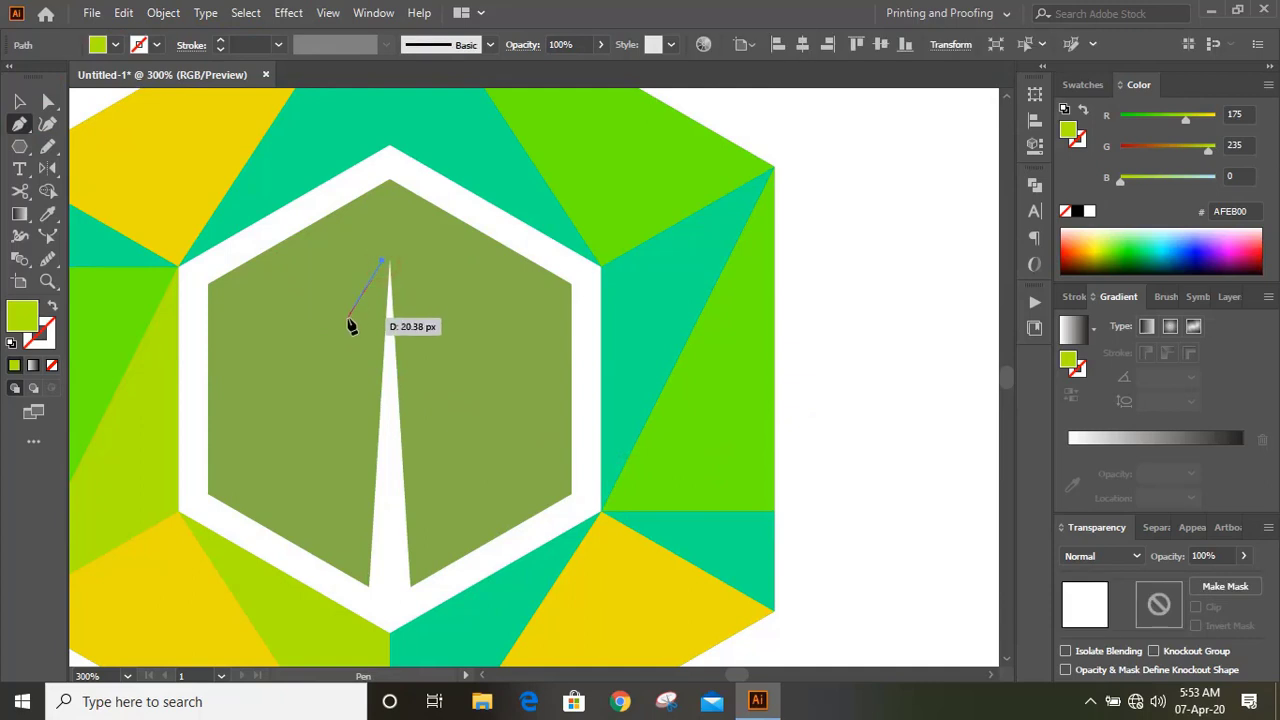
drag(342, 330, 380, 305)
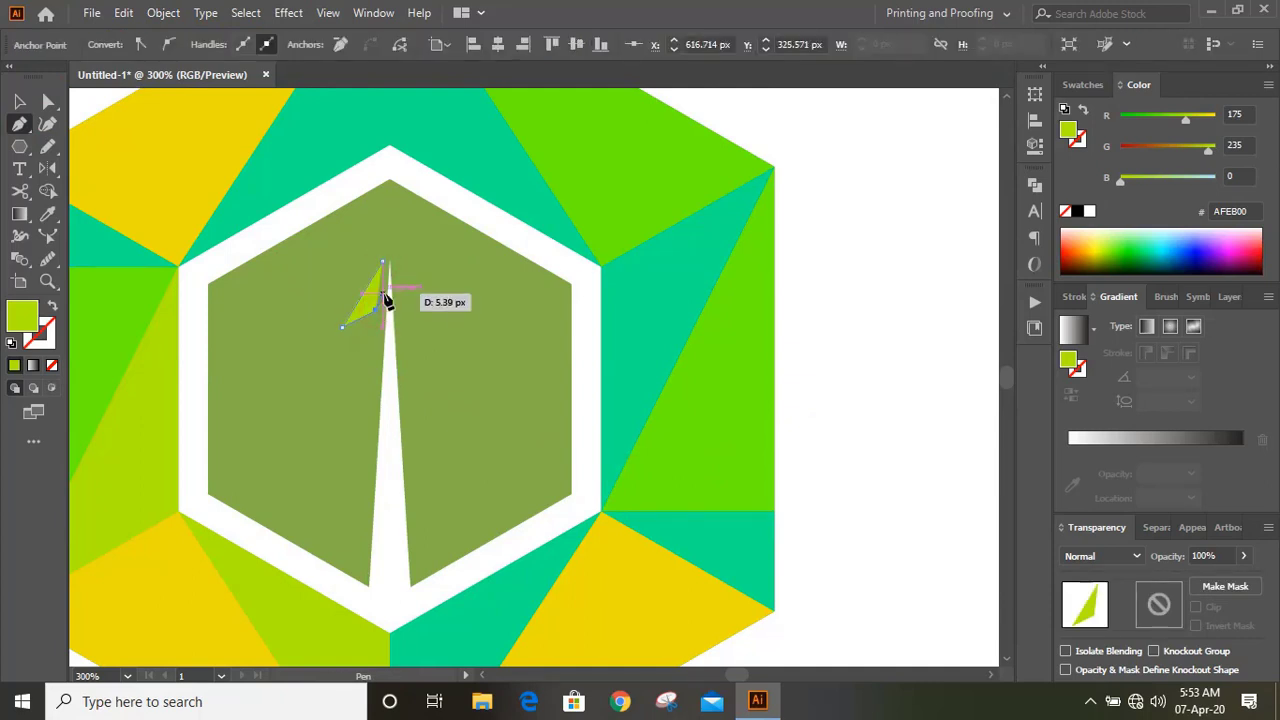
click(382, 264)
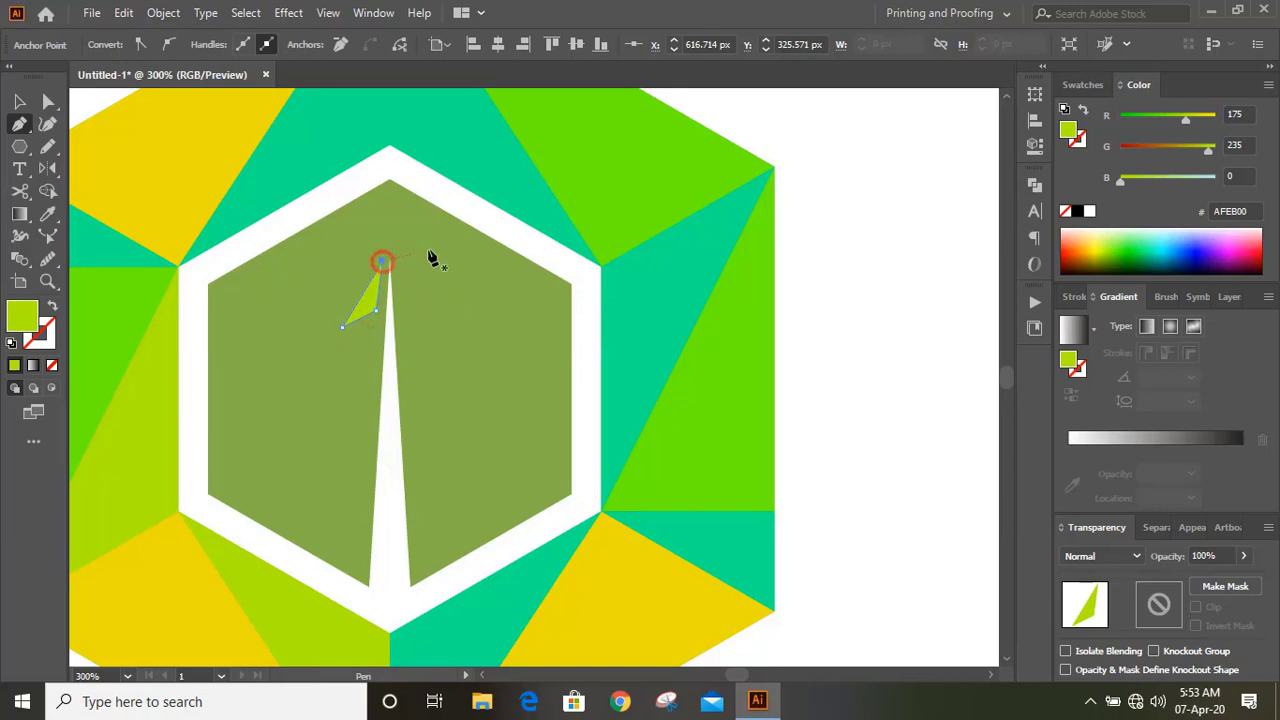
click(19, 101)
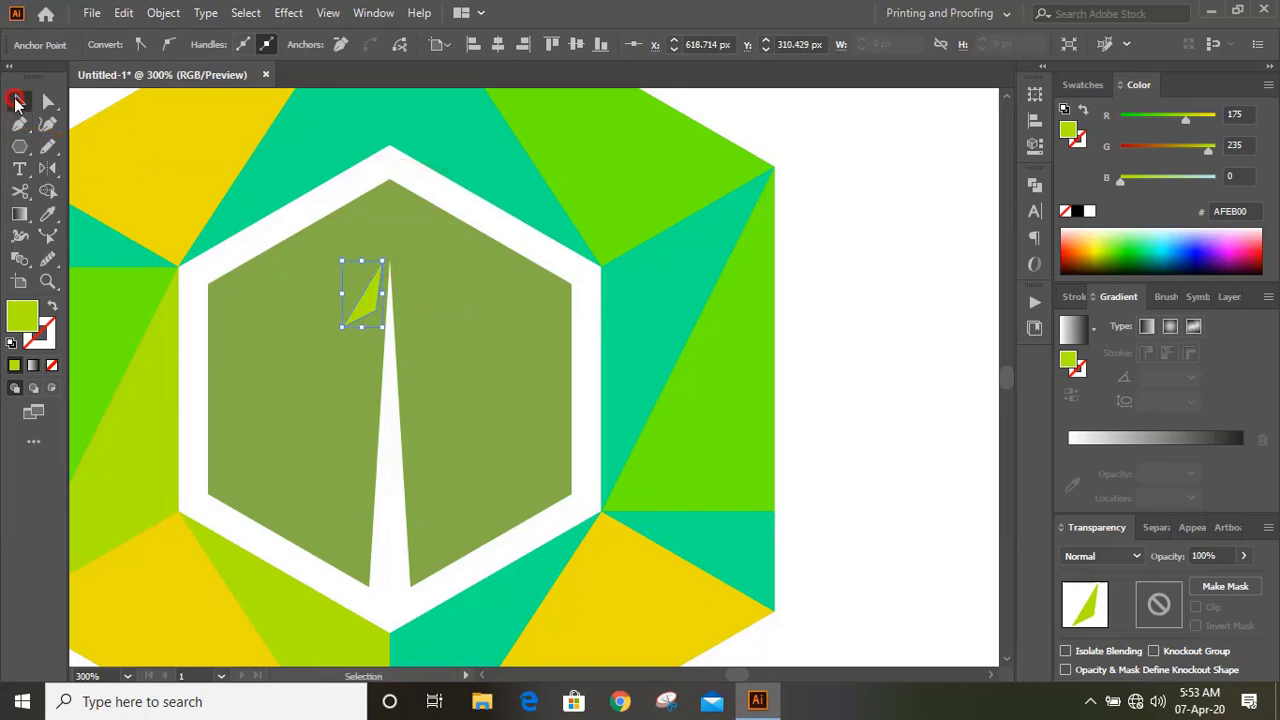
- Alt-drag two copies of the branch further down the left side of the trunk
click(845, 212)
scroll(845, 212, down, 2)
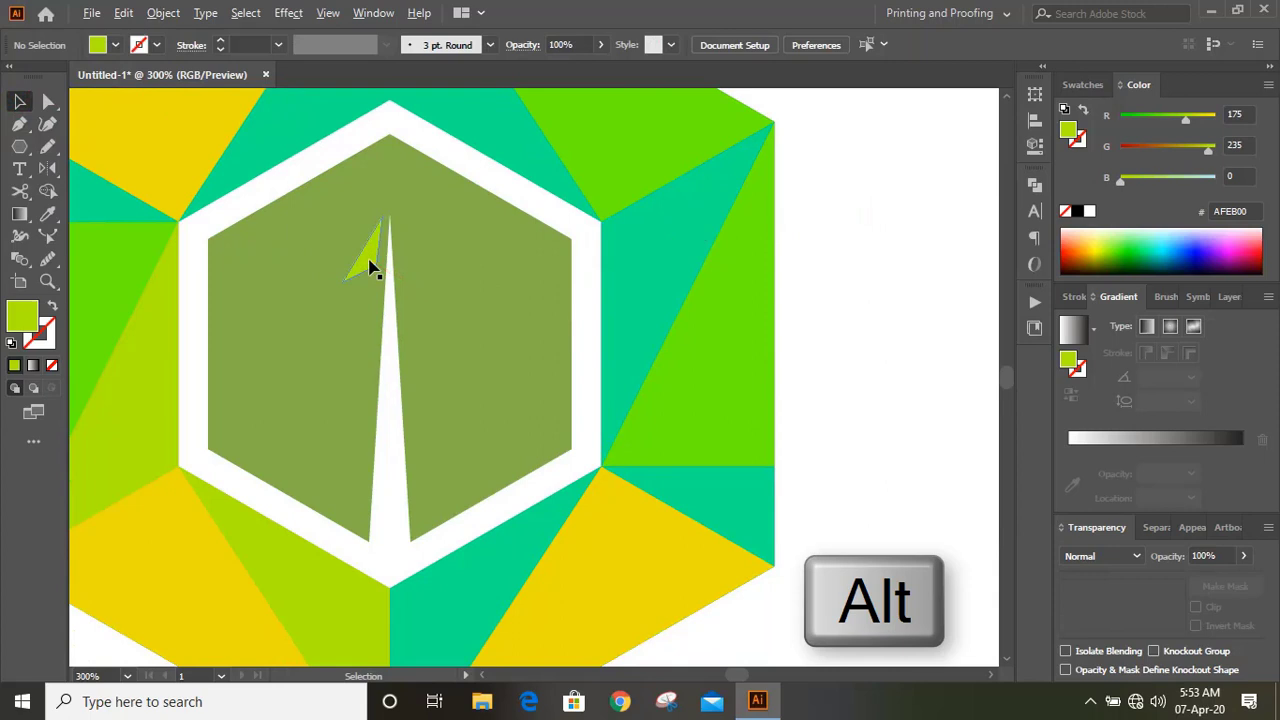
drag(370, 268, 370, 287)
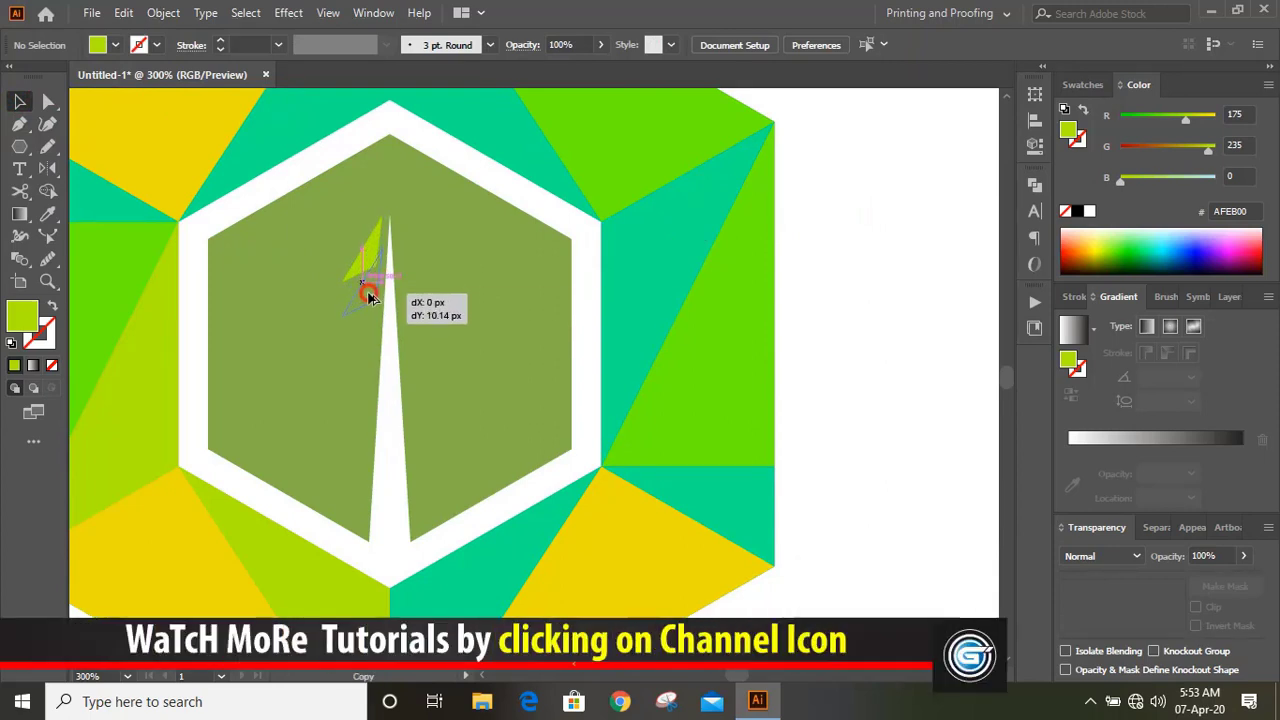
drag(370, 297, 316, 346)
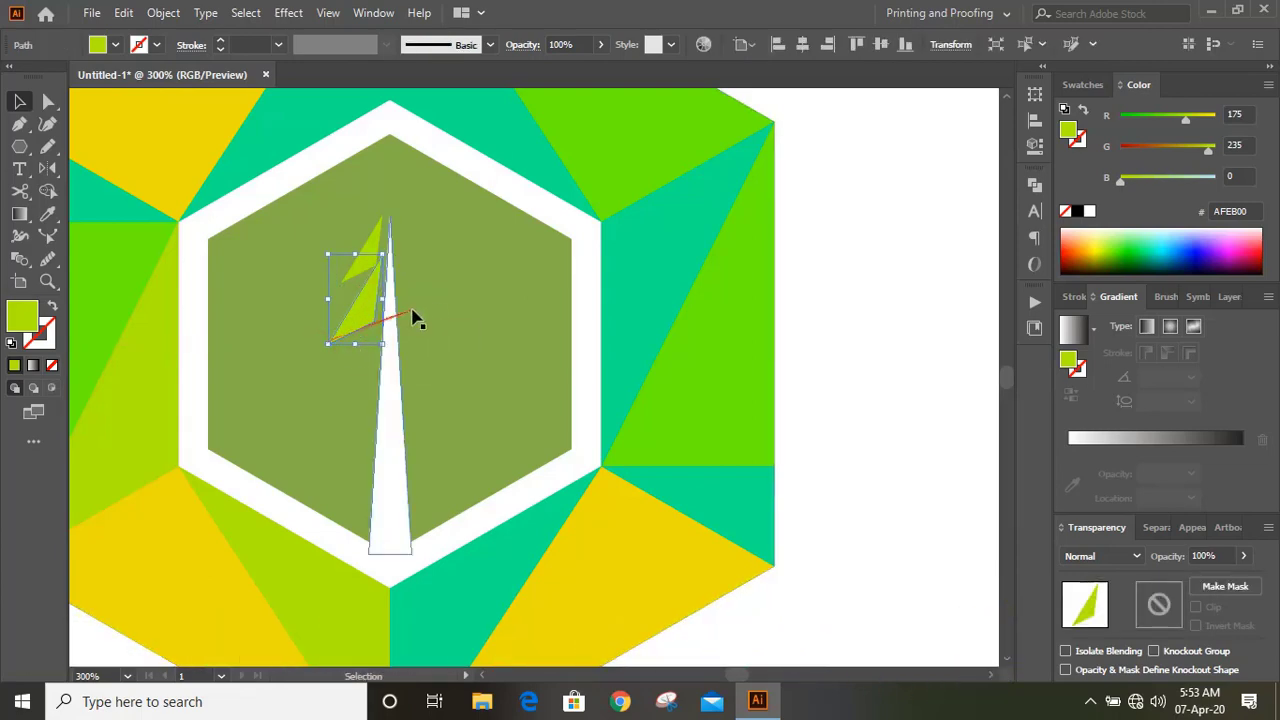
click(814, 251)
scroll(815, 244, down, 1)
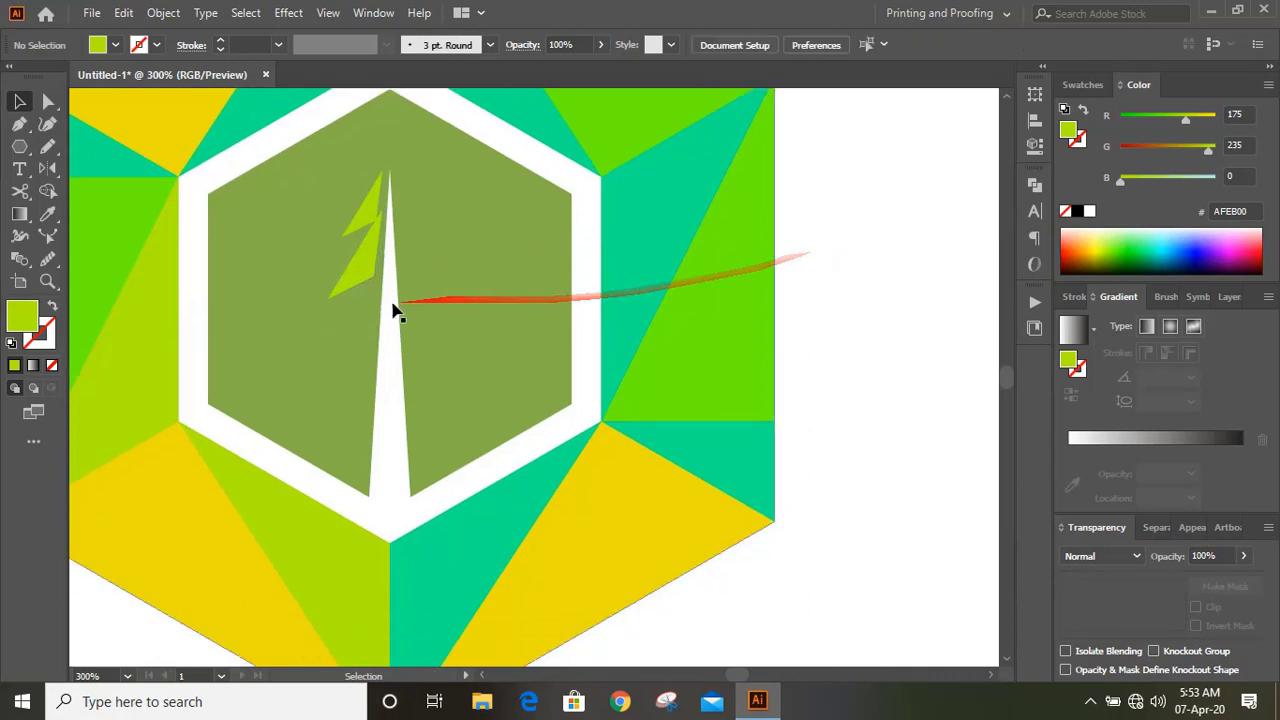
drag(362, 280, 301, 376)
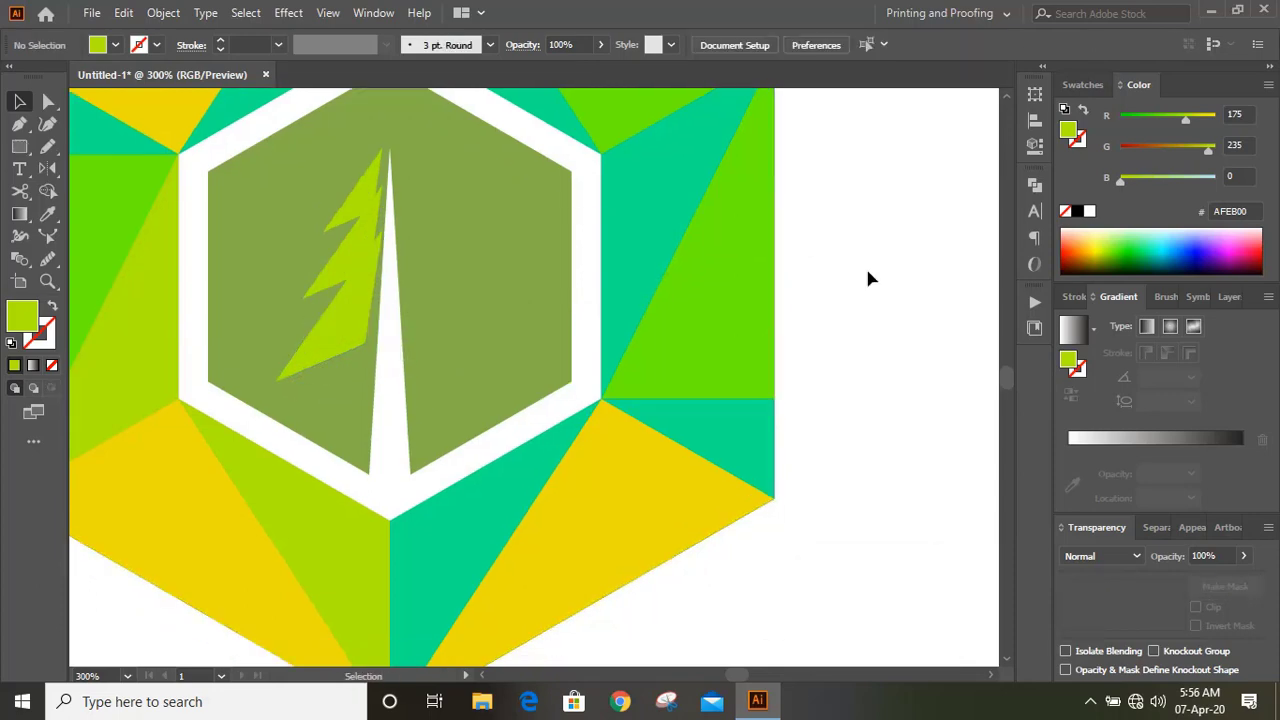
- Select the stacked branches and Unite them in Pathfinder into one shape
click(343, 320)
shift+click(344, 258)
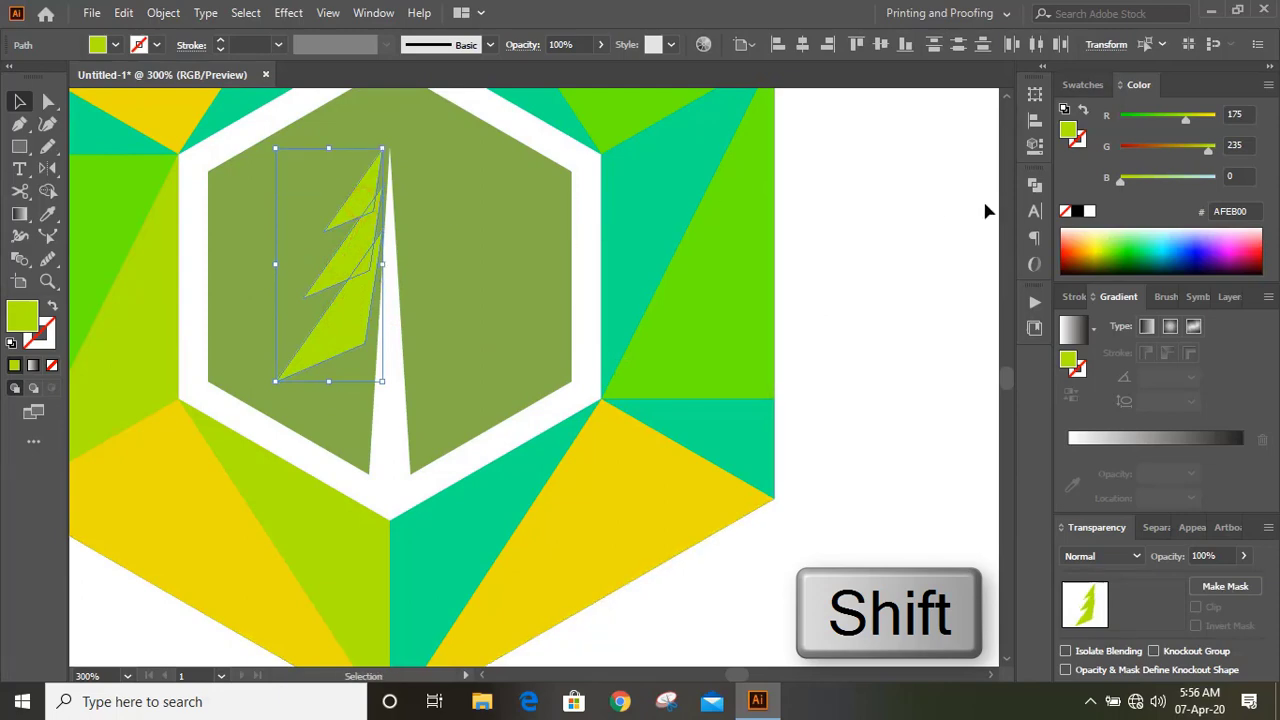
click(1034, 185)
click(817, 228)
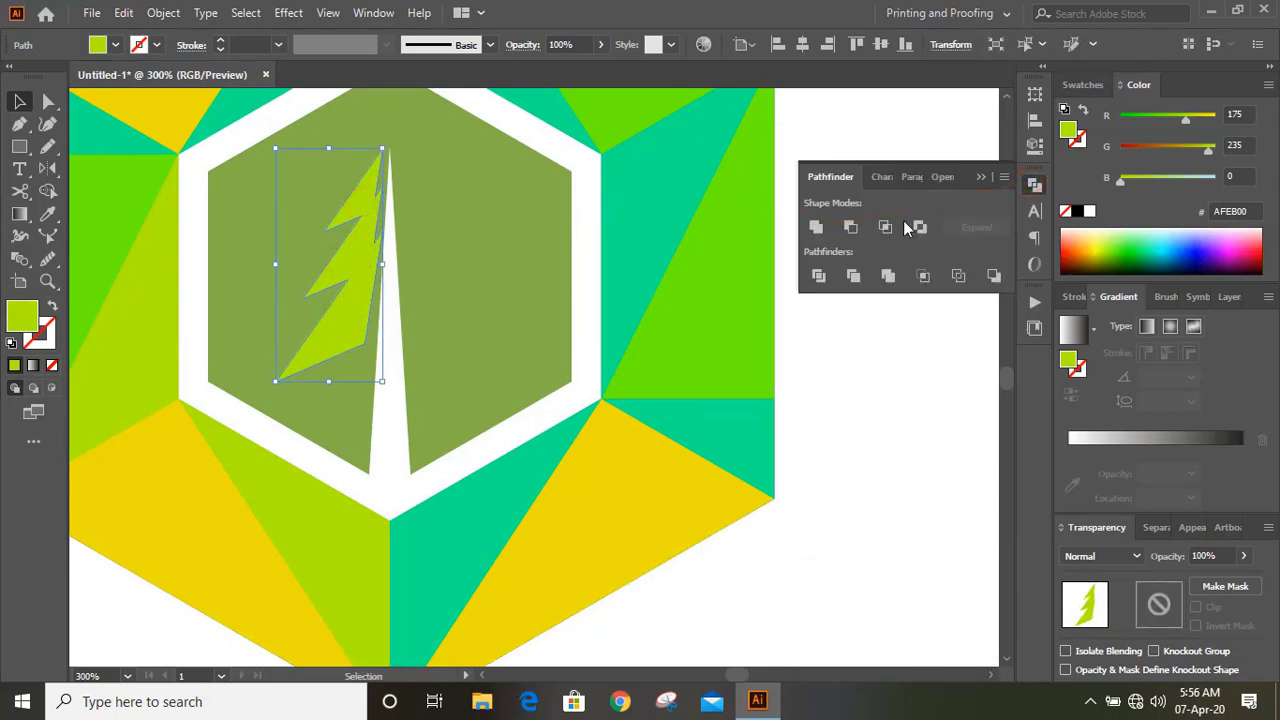
click(982, 180)
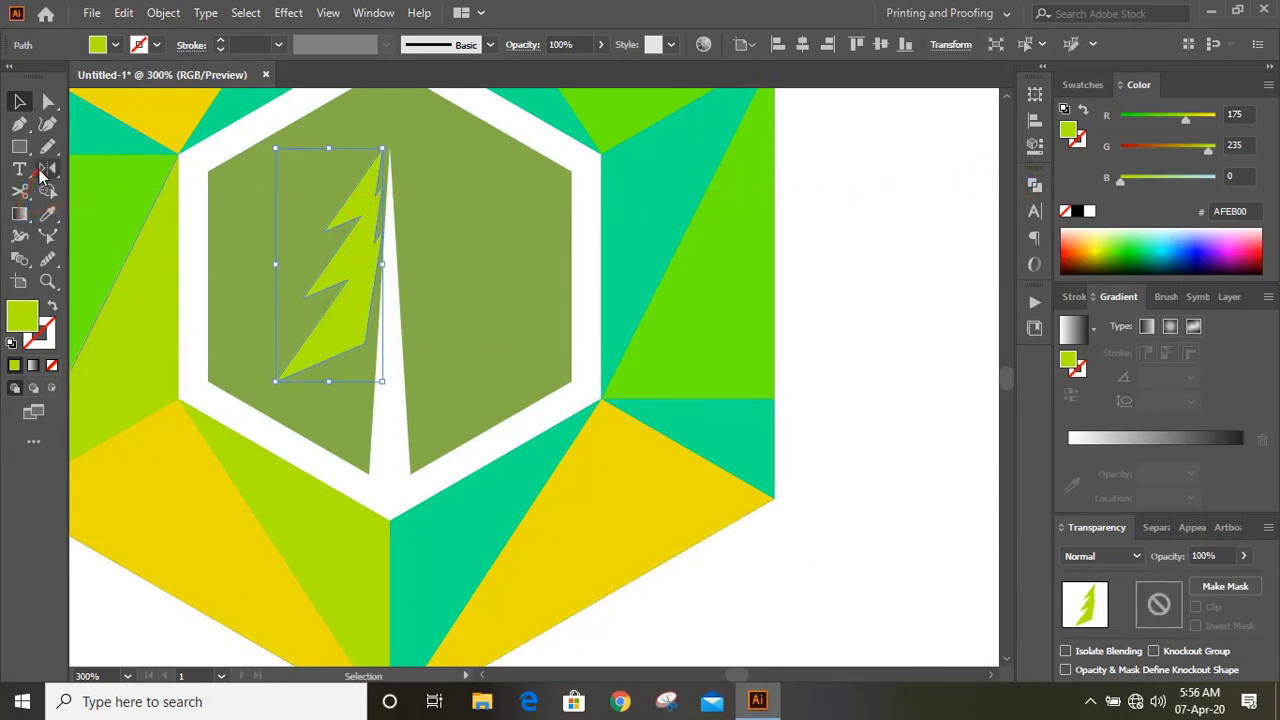
- Reflect a copy of the branch shape and nudge it right to form the tree's right half
double_click(42, 172)
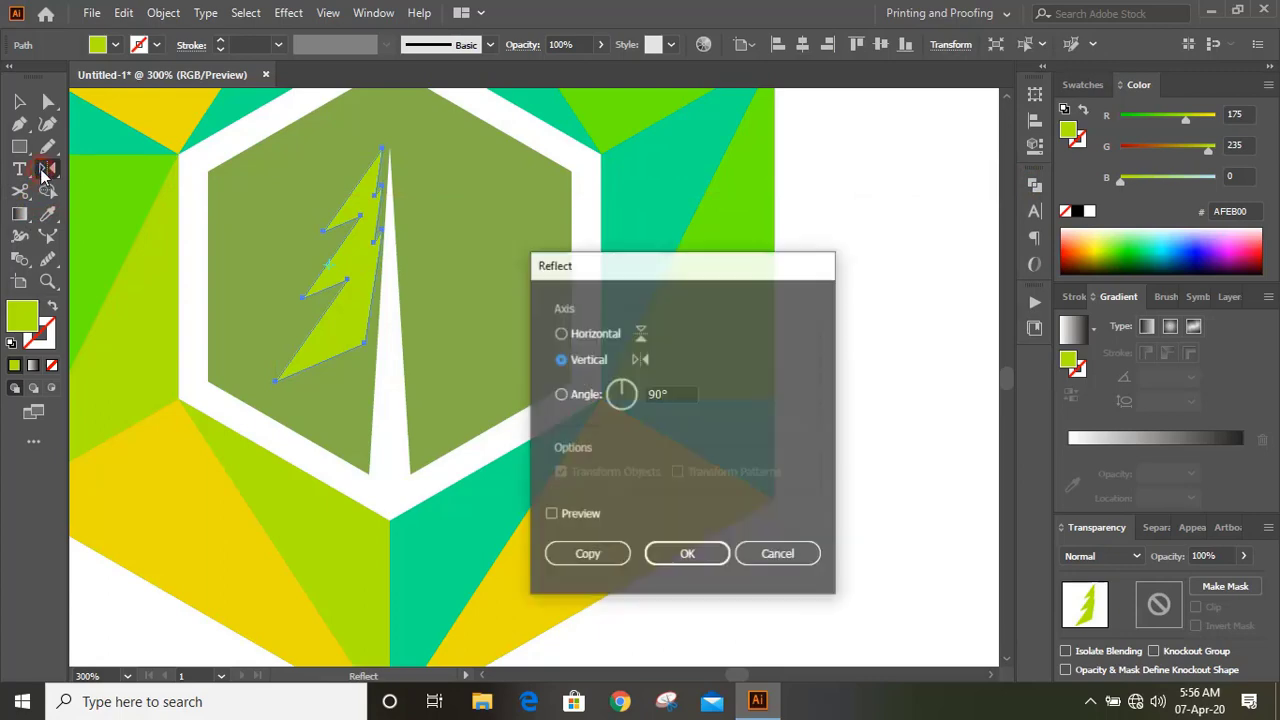
click(587, 555)
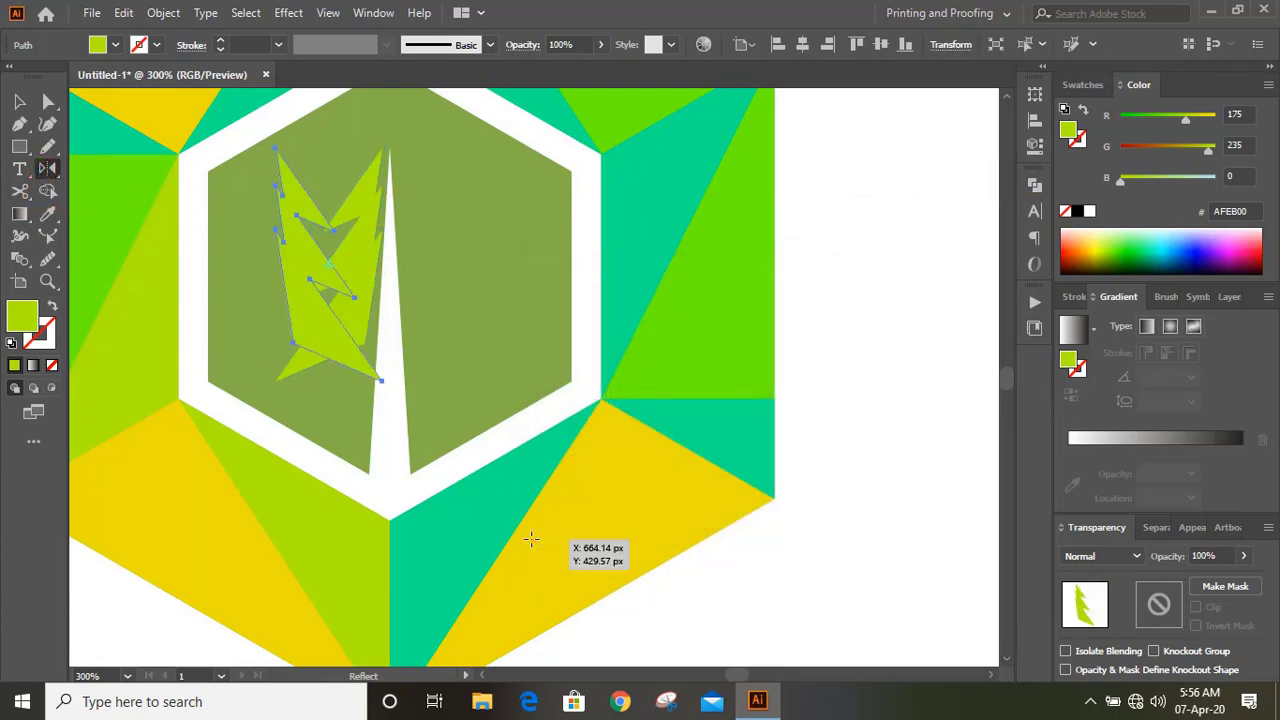
key(shift+Right)
key(shift+Right)
key(shift+Right)
key(shift+Right)
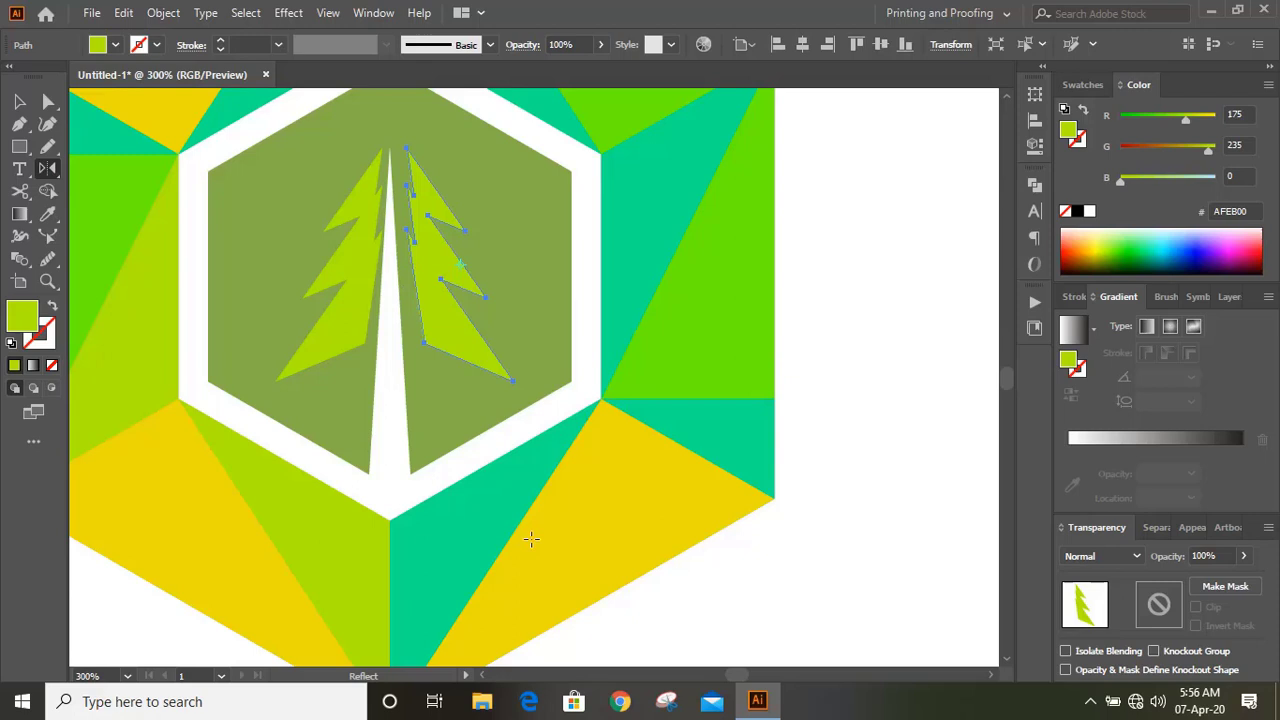
key(Left)
key(Left)
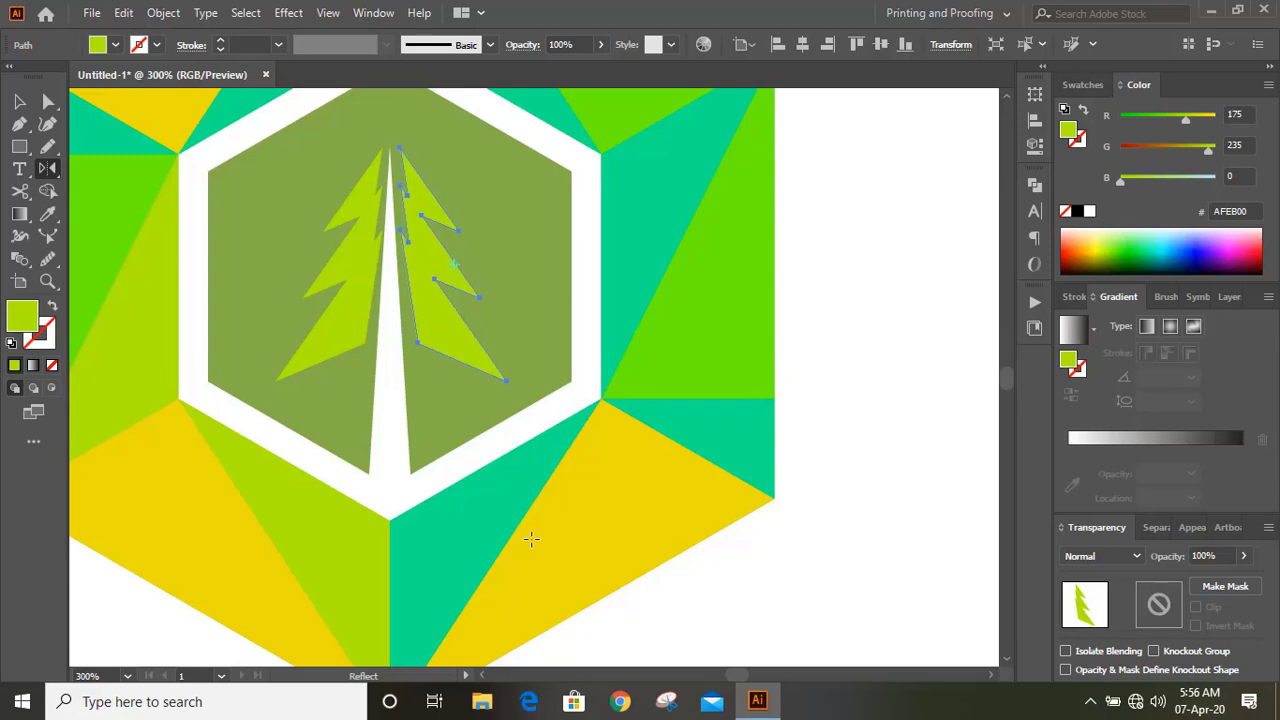
click(19, 101)
click(836, 280)
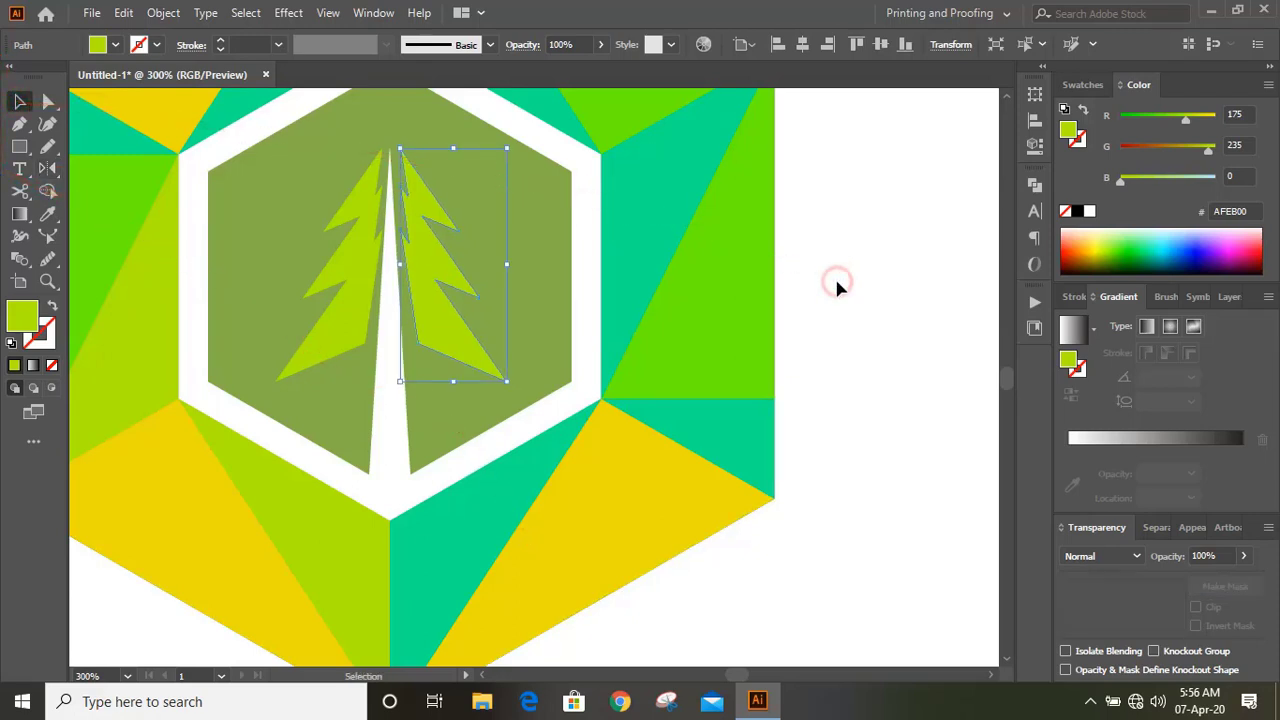
- Fill both halves of the tree's branches with white
click(447, 328)
shift+click(366, 329)
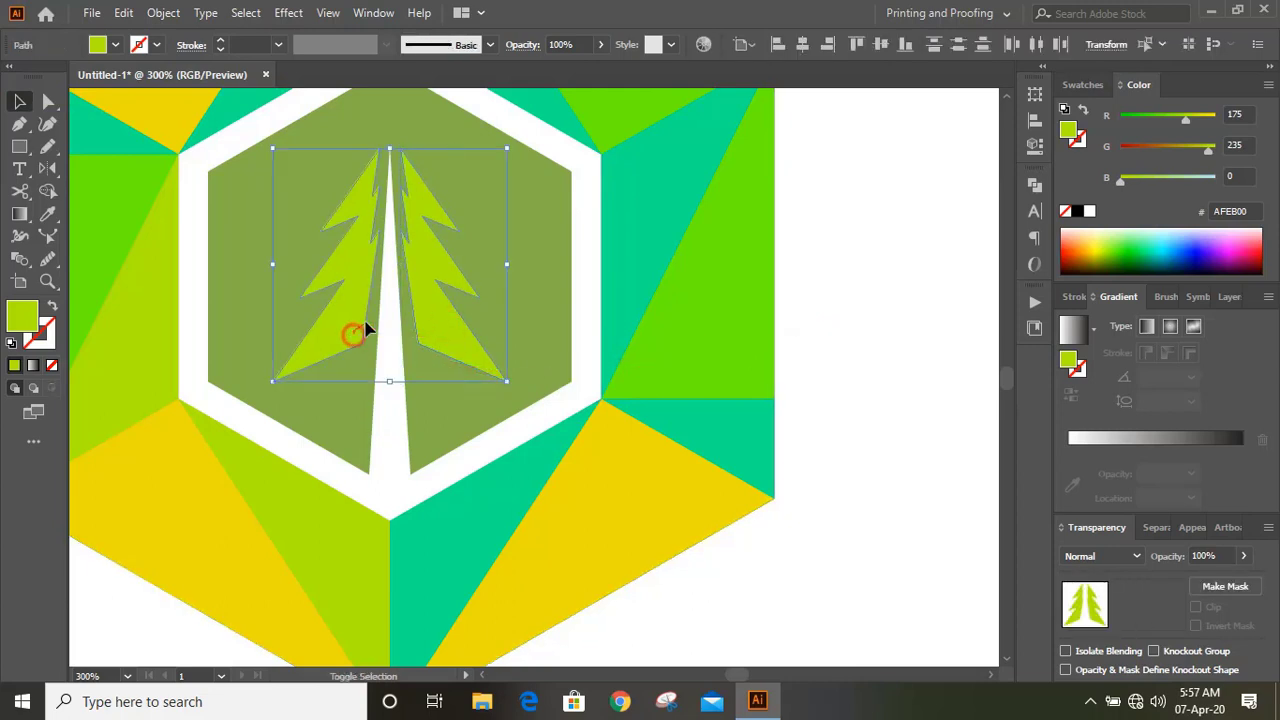
click(1090, 212)
click(894, 377)
- Unite the white trunk and the white hexagon frame into one shape with Pathfinder
scroll(883, 303, down, 1)
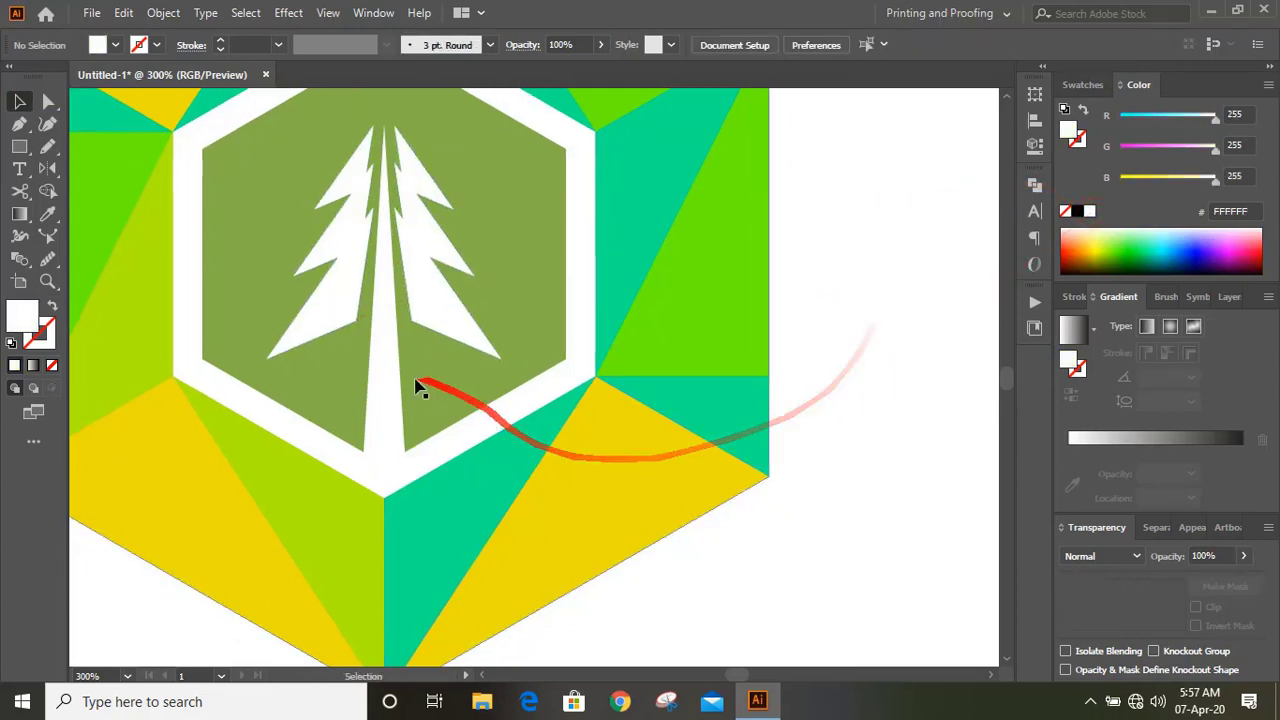
click(386, 368)
shift+click(500, 422)
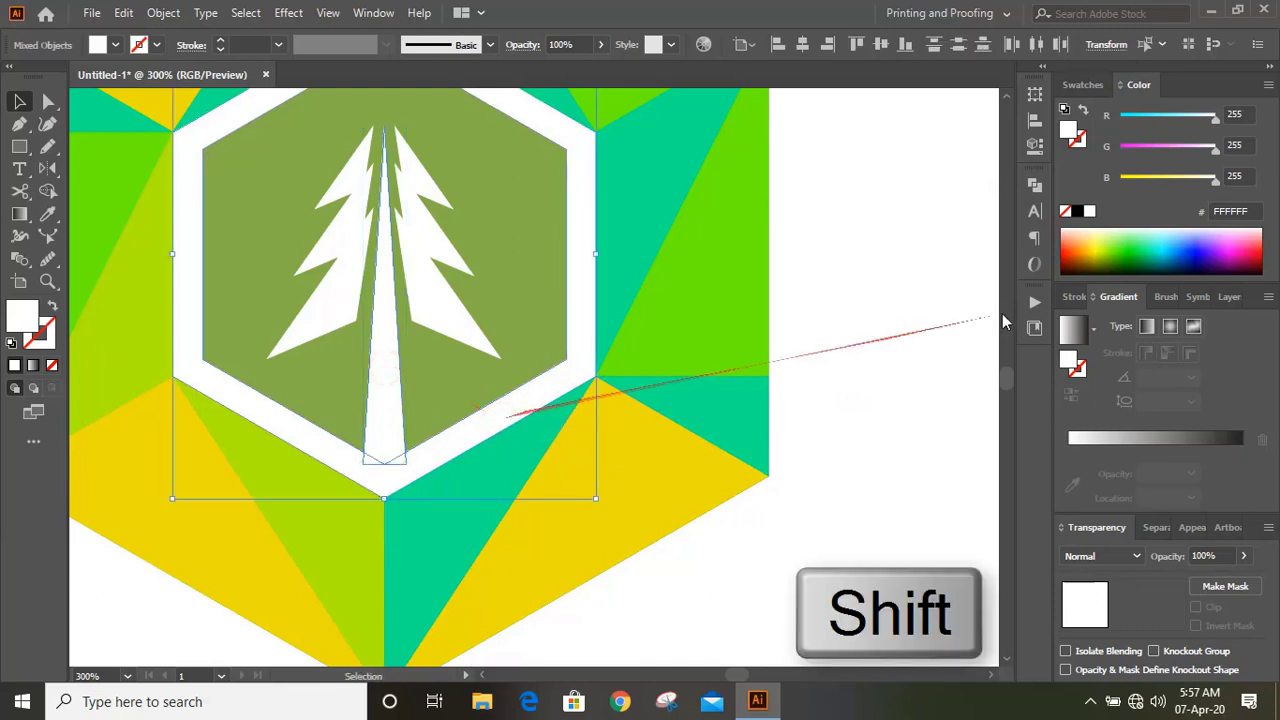
click(1036, 190)
click(816, 227)
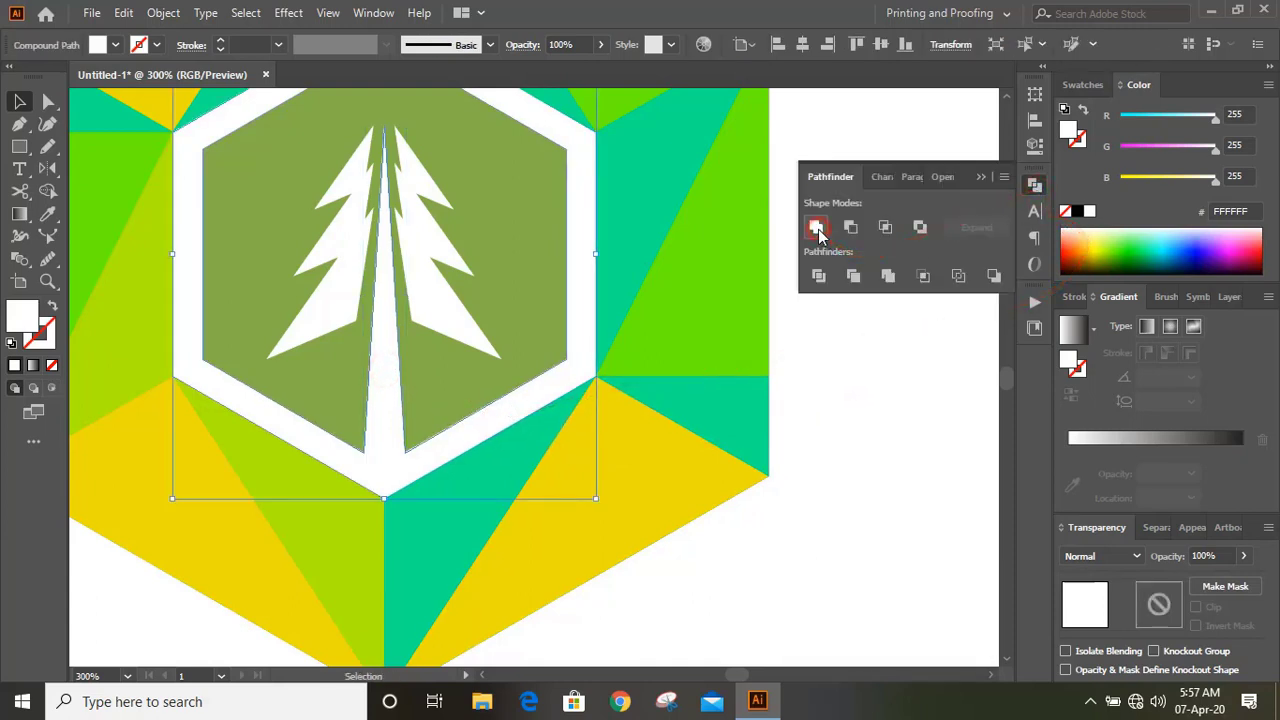
- Round the two bottom trunk corners to about 11 px, then Unite the shapes again
click(48, 101)
shift+click(363, 455)
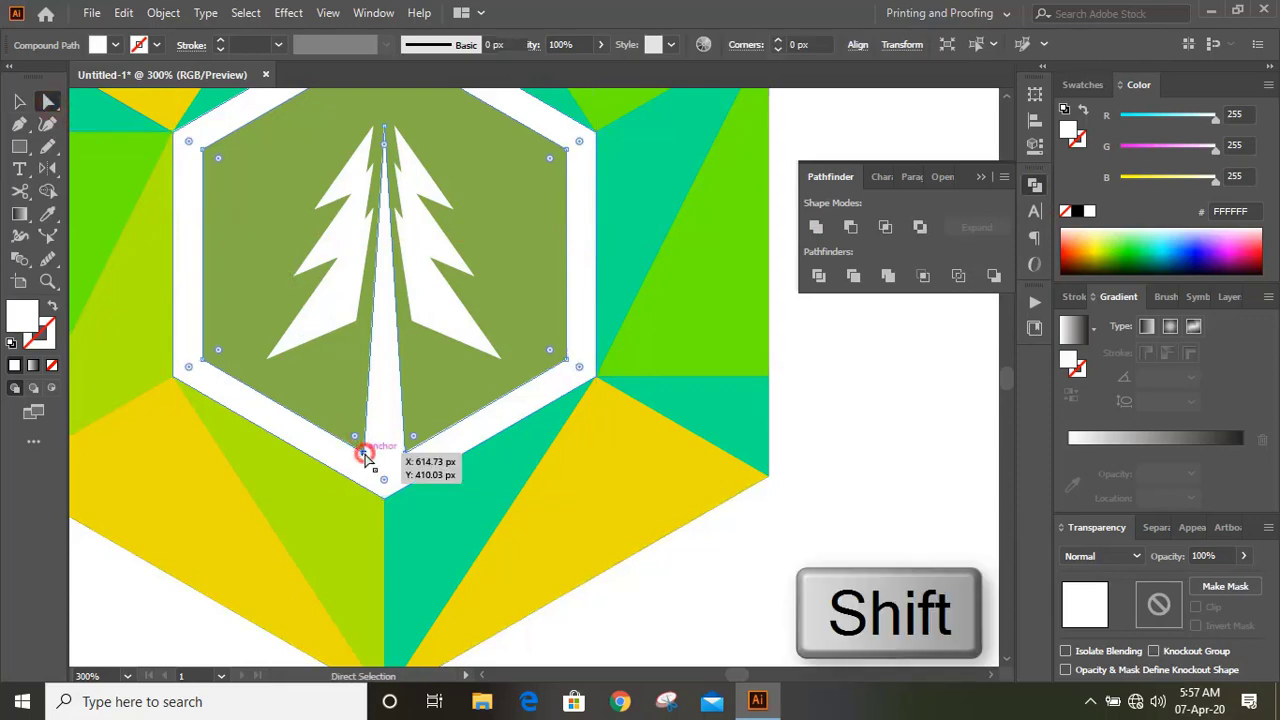
shift+click(406, 451)
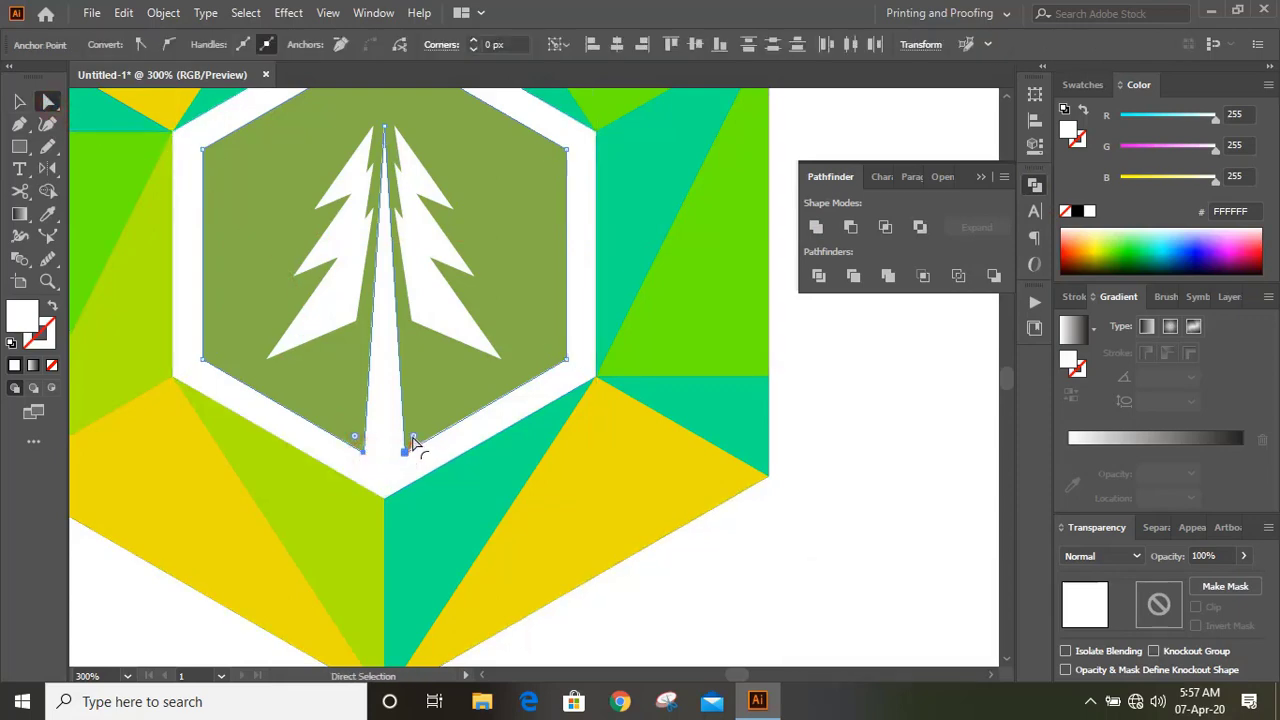
drag(413, 441, 420, 424)
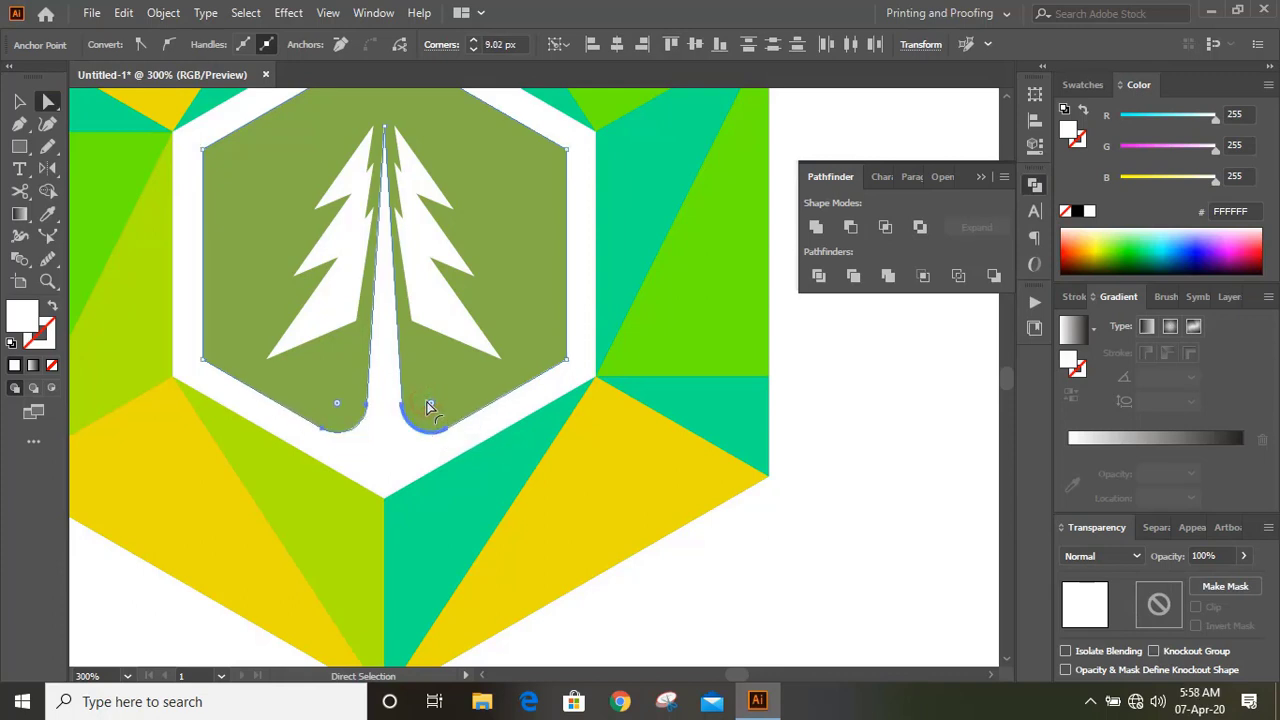
drag(428, 406, 438, 395)
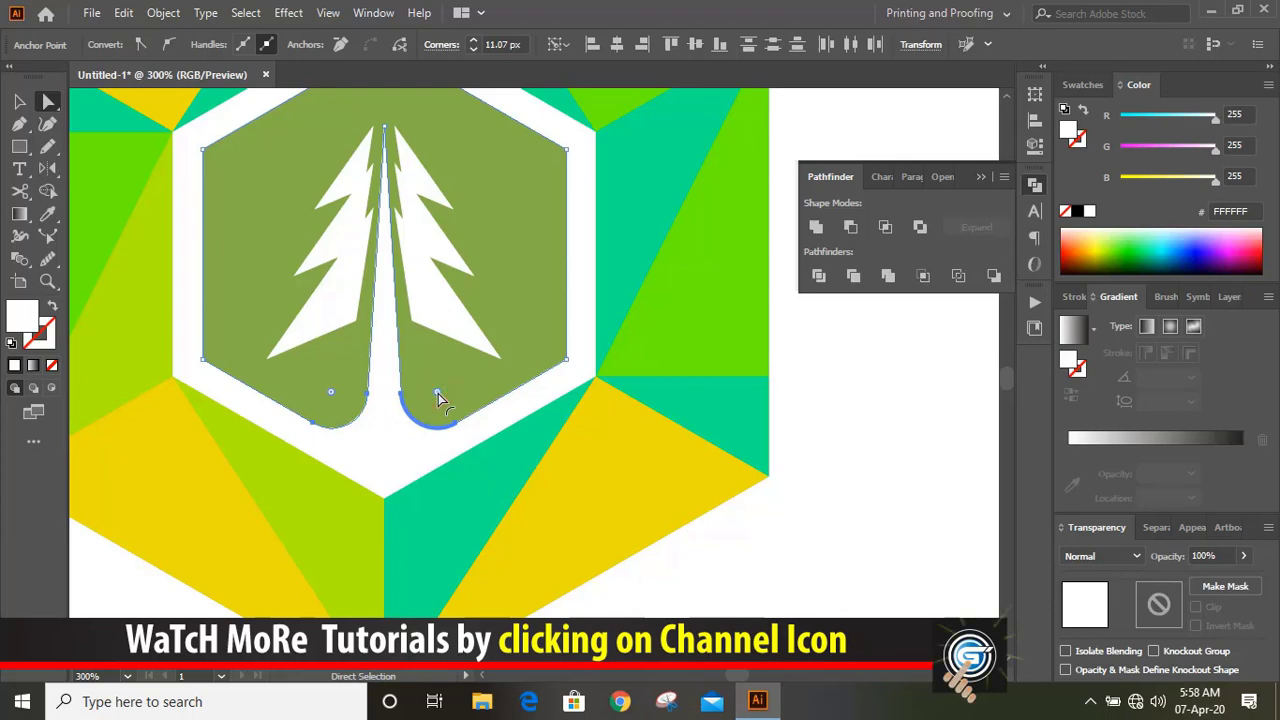
click(816, 228)
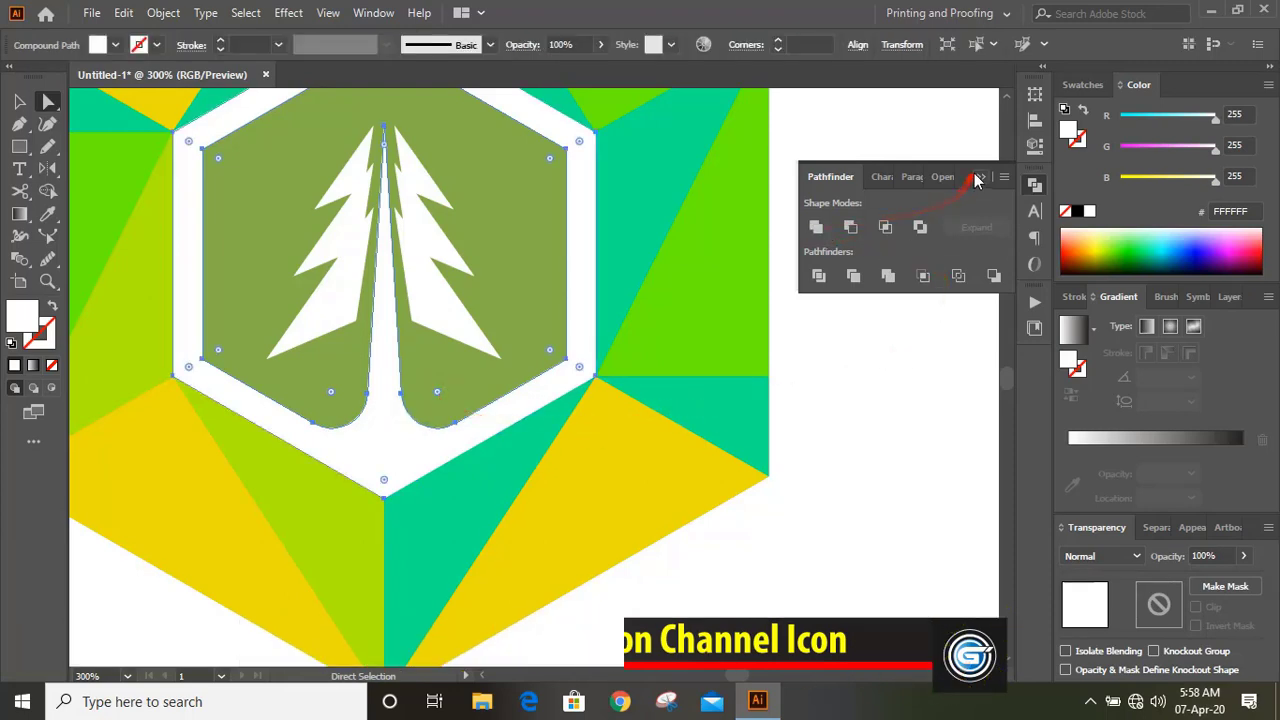
click(980, 177)
click(21, 103)
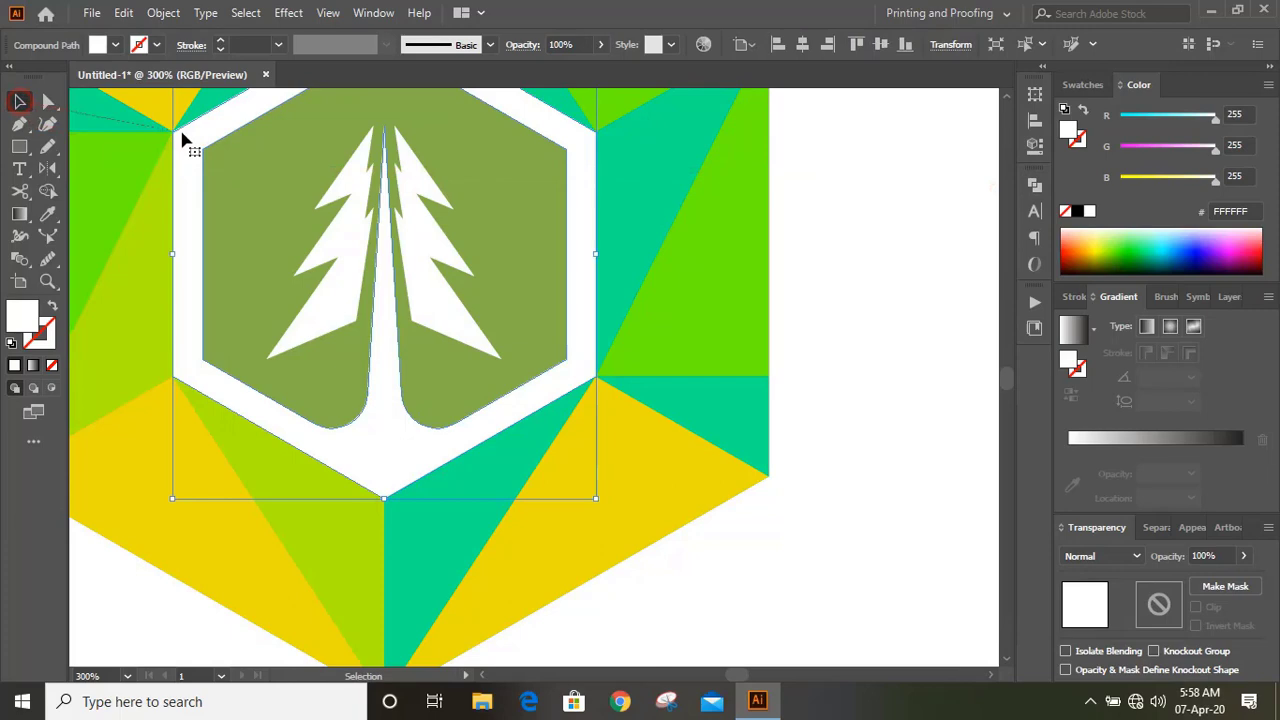
click(818, 287)
- Recolour five facets (top-left yellow, top teal, right, bottom-right yellow, left lime) with the top swatch's olive green
scroll(819, 284, up, 3)
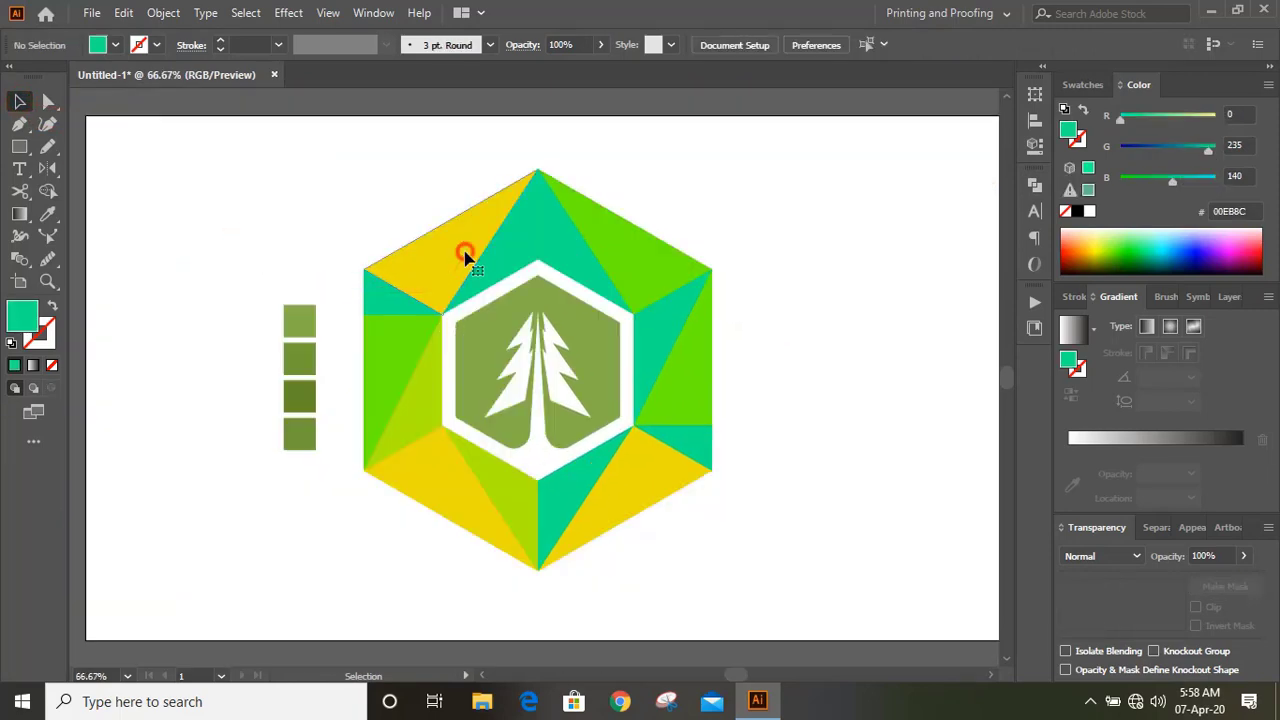
click(466, 251)
shift+click(570, 268)
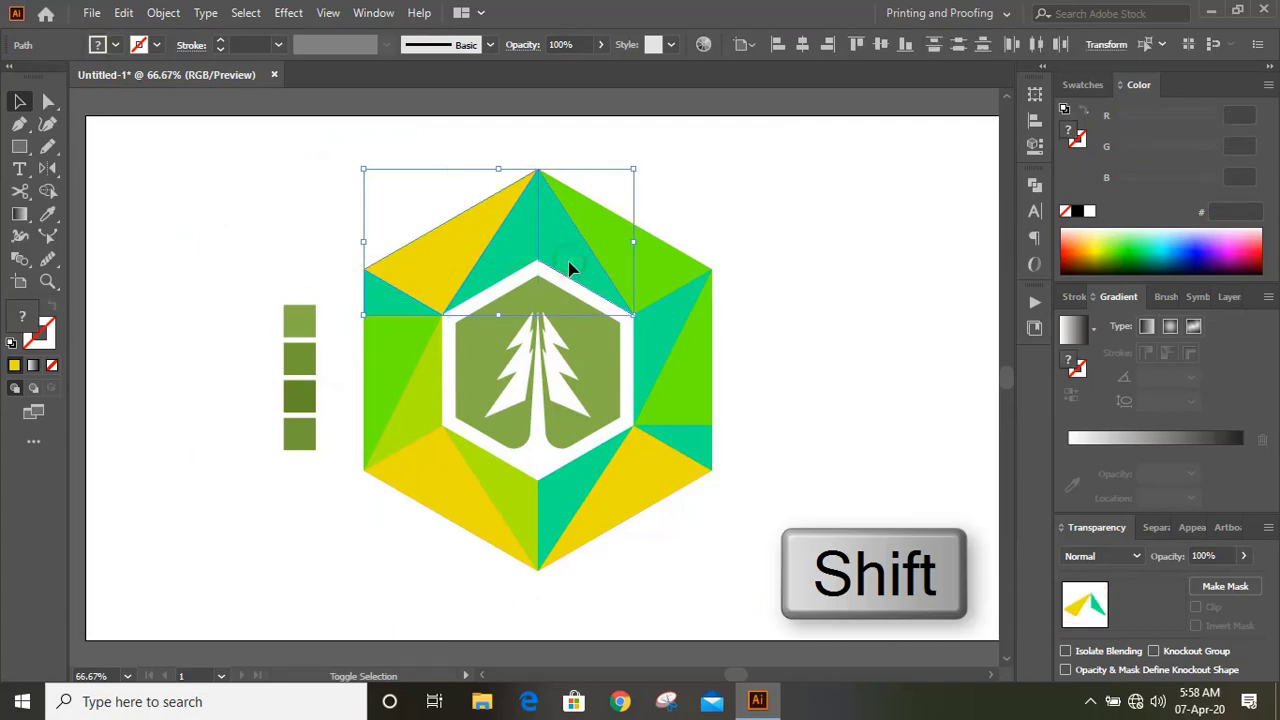
shift+click(658, 352)
shift+click(643, 489)
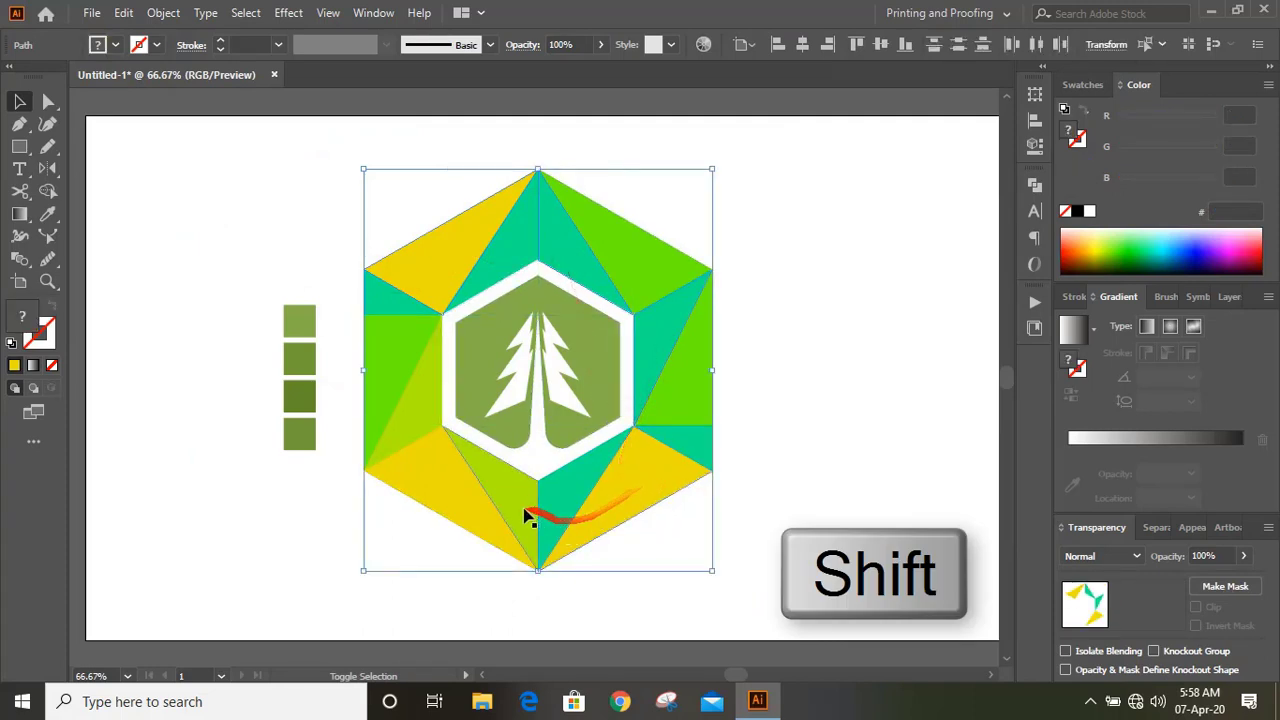
shift+click(420, 410)
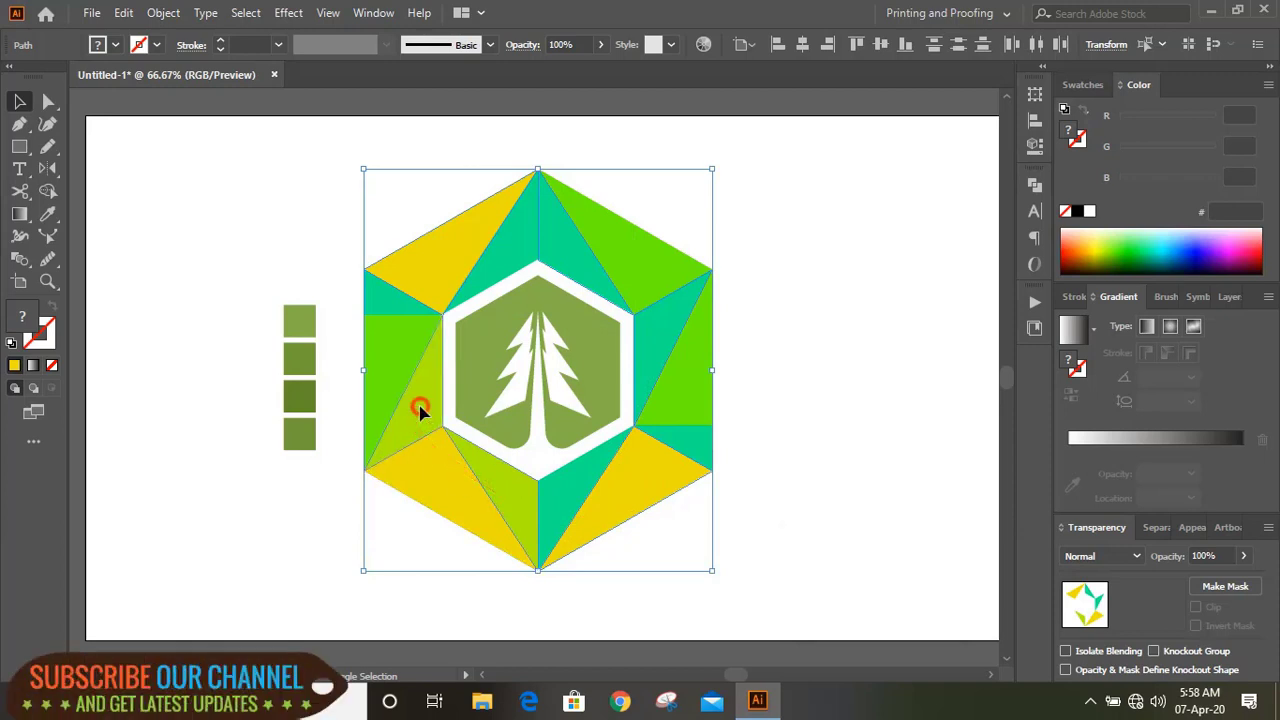
click(48, 215)
click(290, 312)
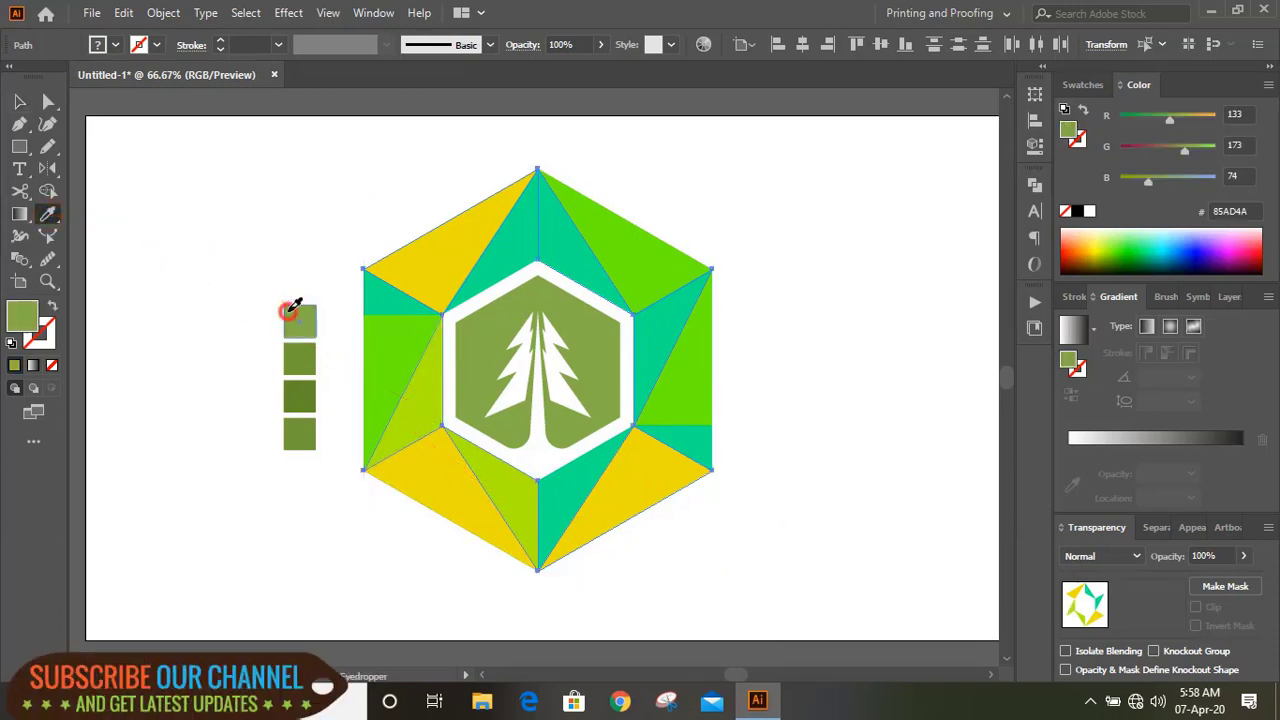
click(17, 102)
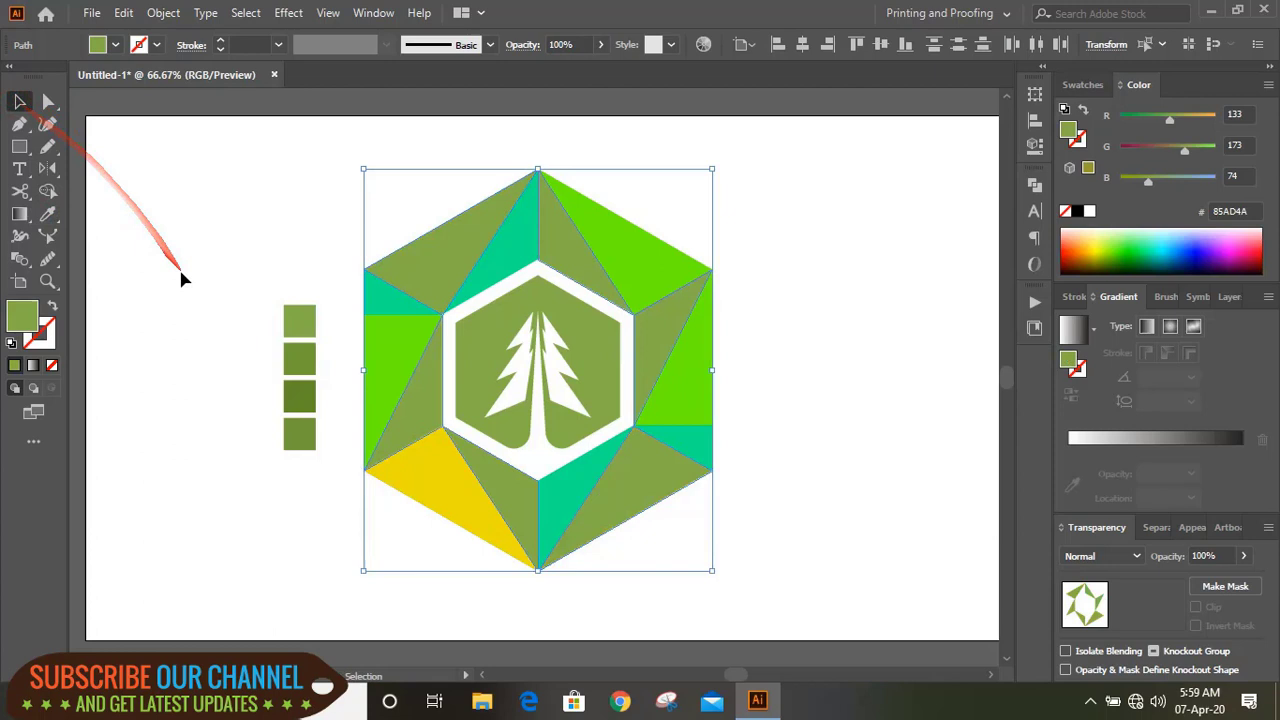
click(180, 275)
- Give the left and right lime facets a lighter olive sampled from the second swatch
click(398, 362)
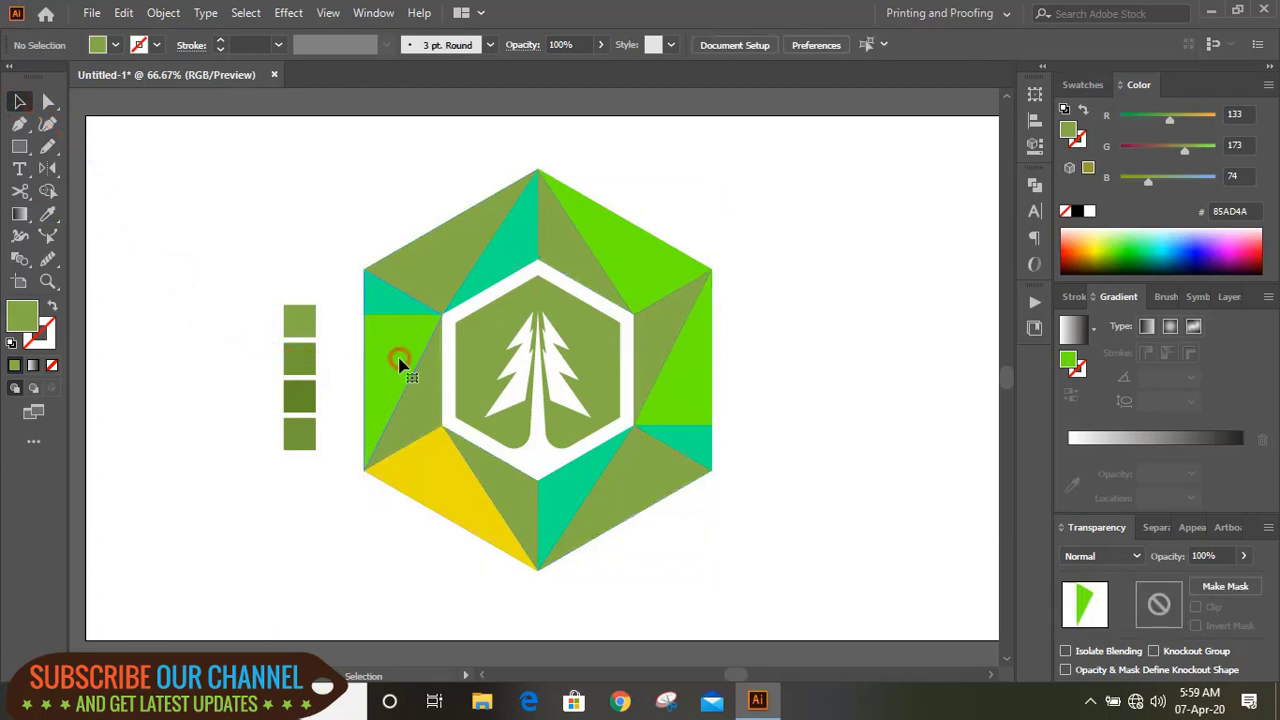
shift+click(655, 403)
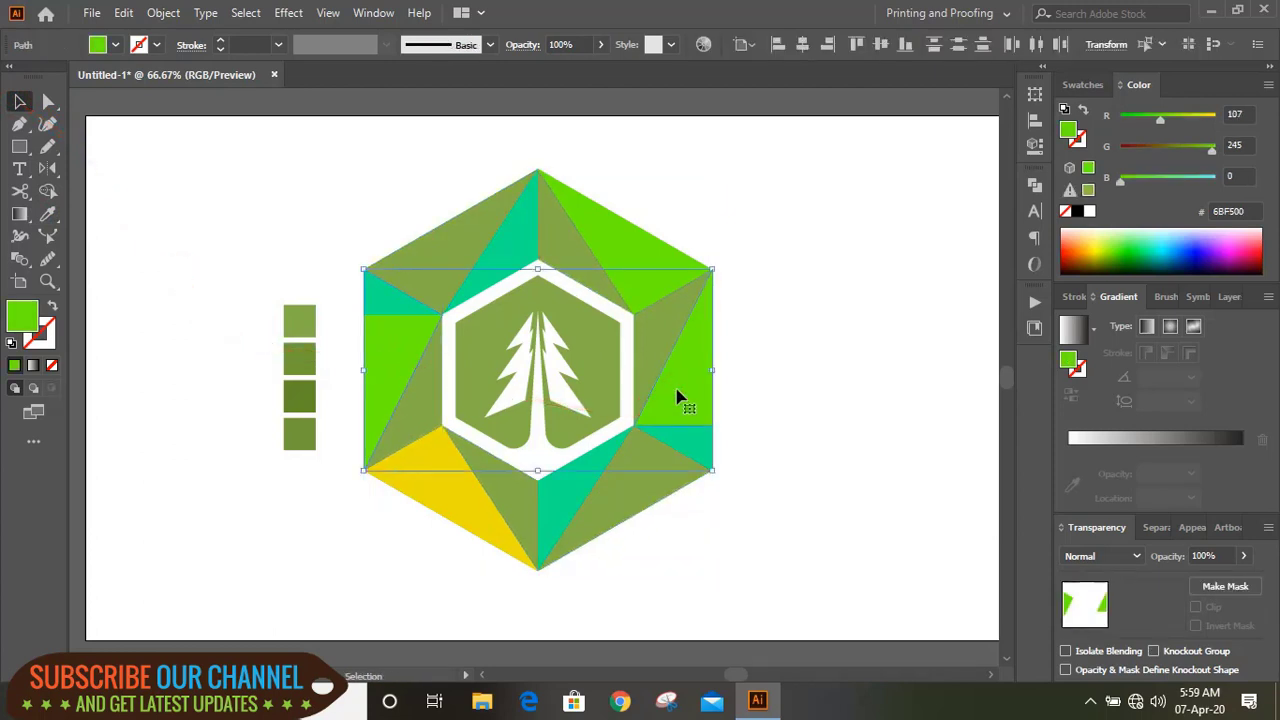
click(49, 219)
click(304, 356)
click(305, 393)
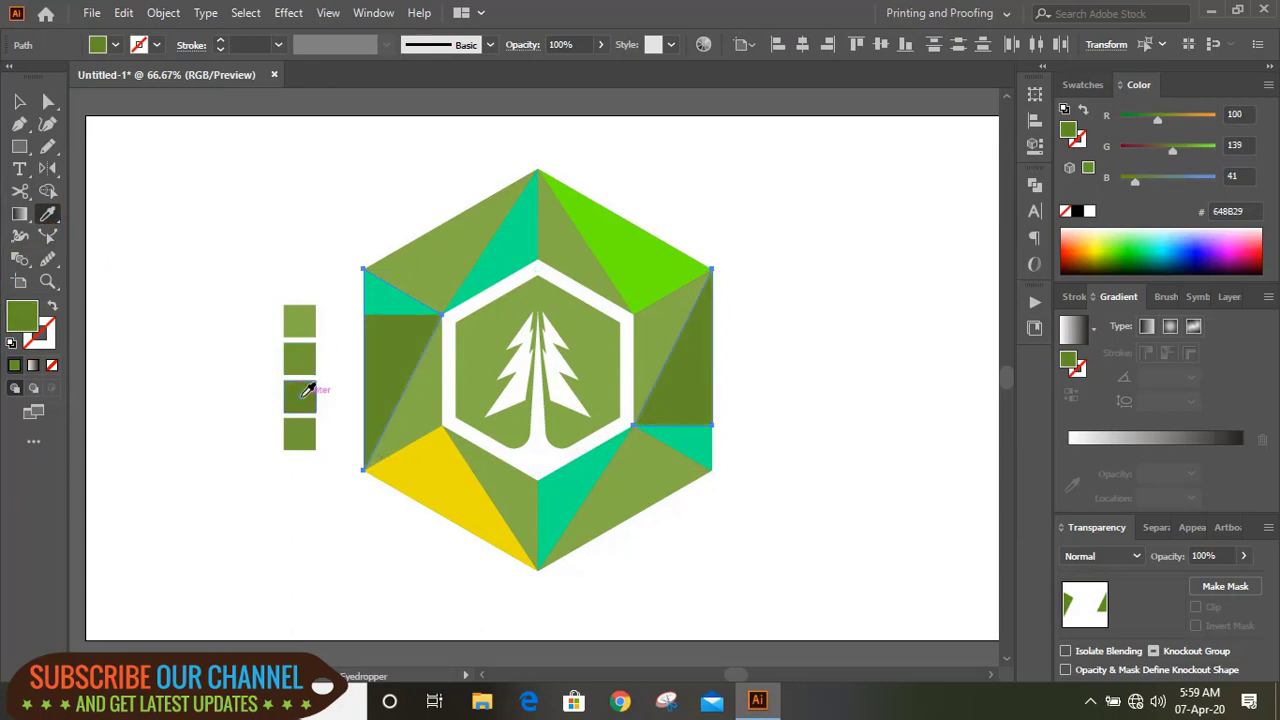
click(305, 357)
click(19, 101)
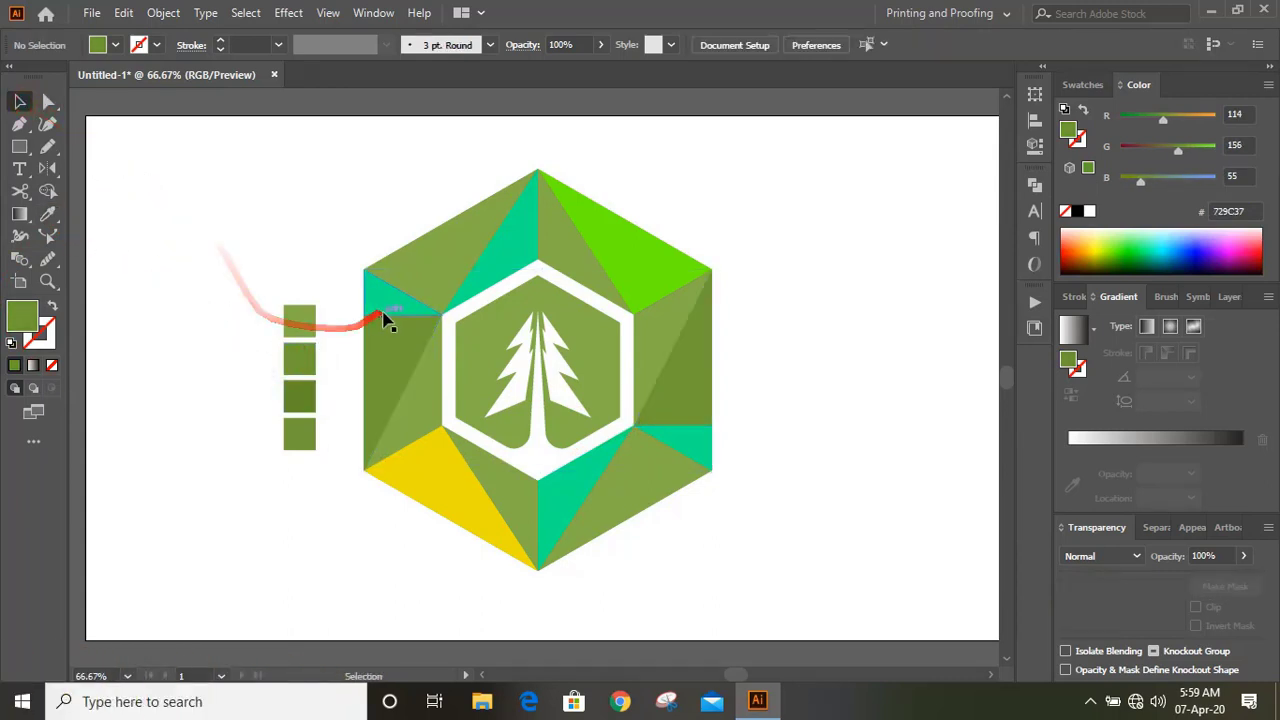
- Apply the dark olive swatch to the top-left and right teal facets and the top facets
click(392, 298)
shift+click(690, 452)
click(49, 219)
click(300, 392)
click(19, 101)
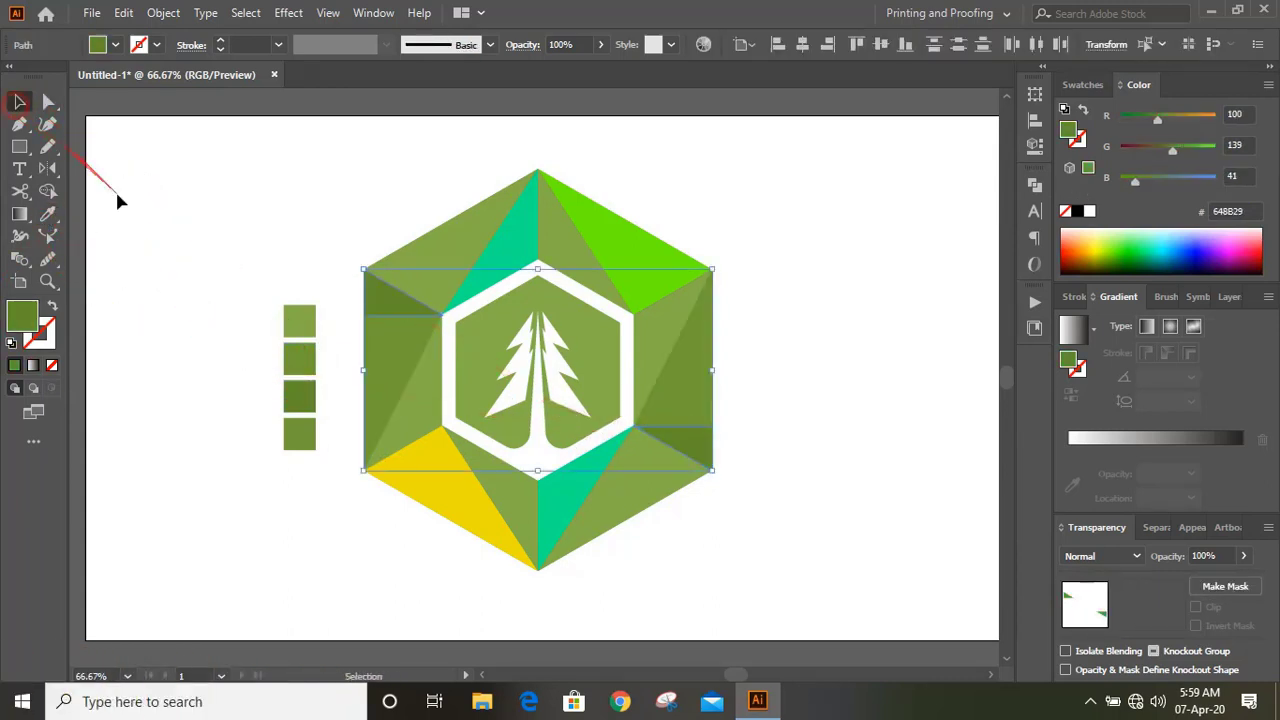
click(222, 305)
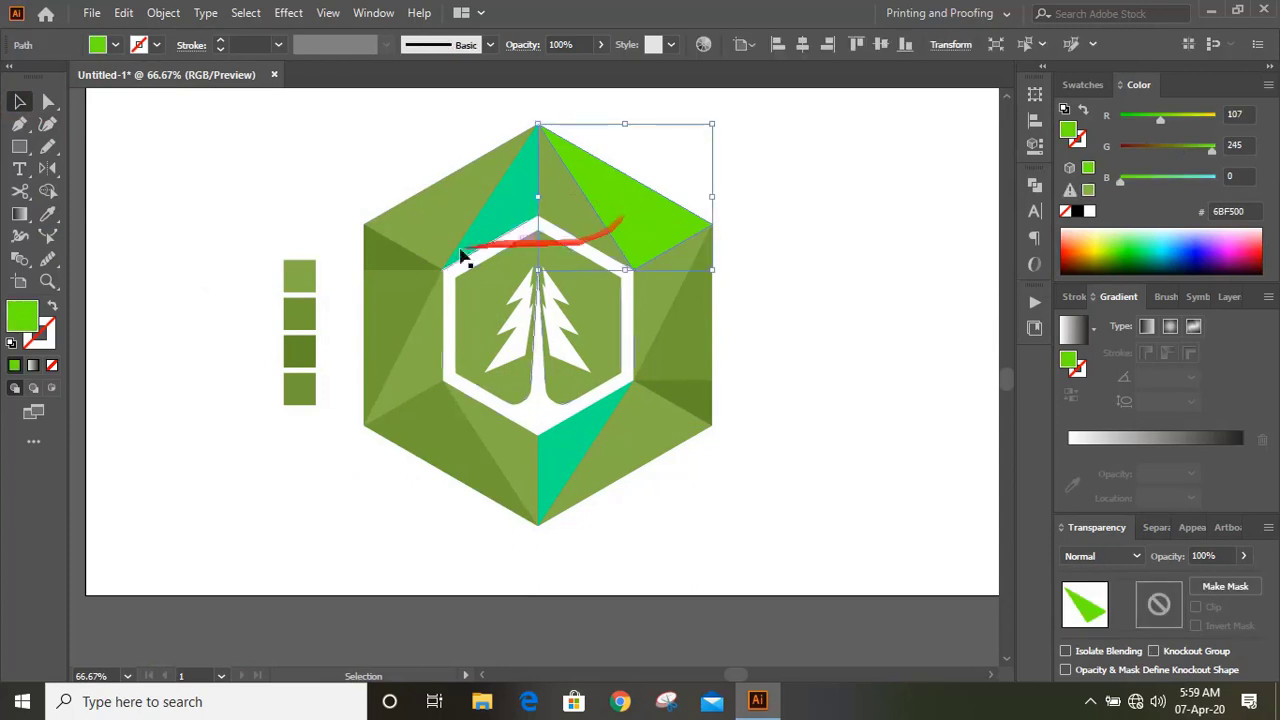
shift+click(503, 200)
click(47, 213)
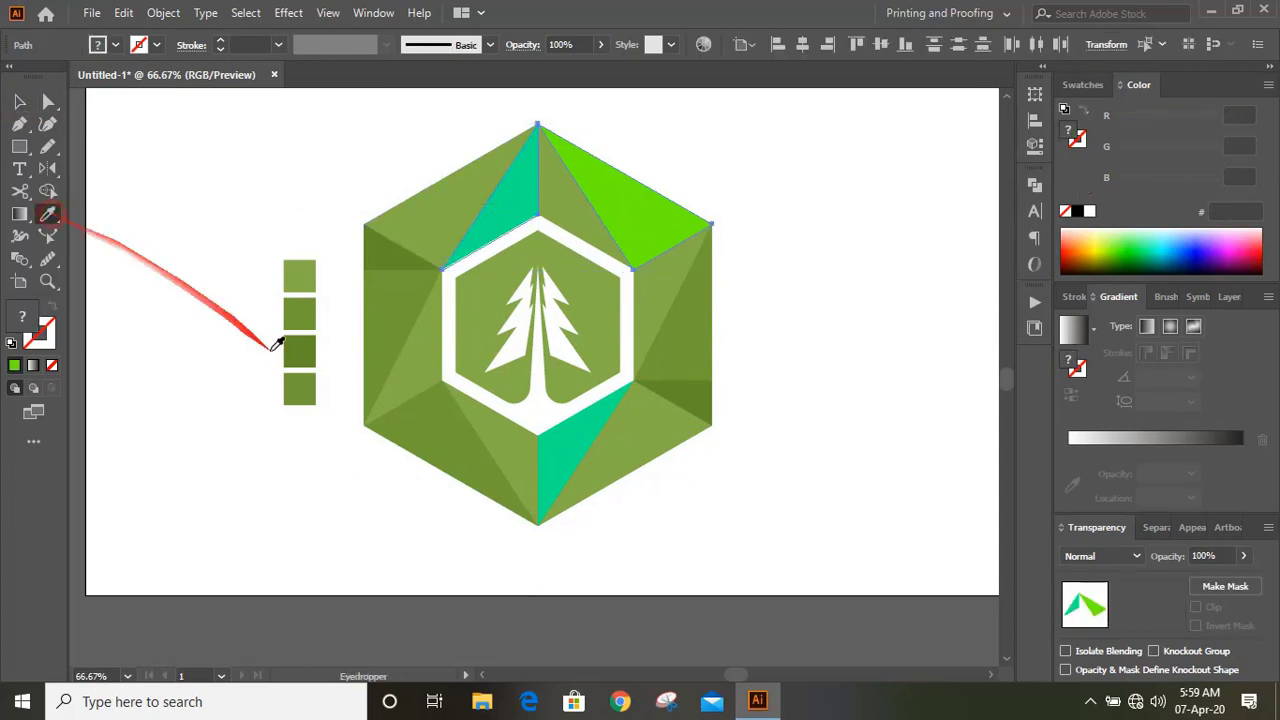
click(295, 350)
ctrl+click(223, 486)
- Recolour the lower-right facet with the bottom swatch and the bottom teal triangle with the third swatch
ctrl+click(640, 460)
click(305, 385)
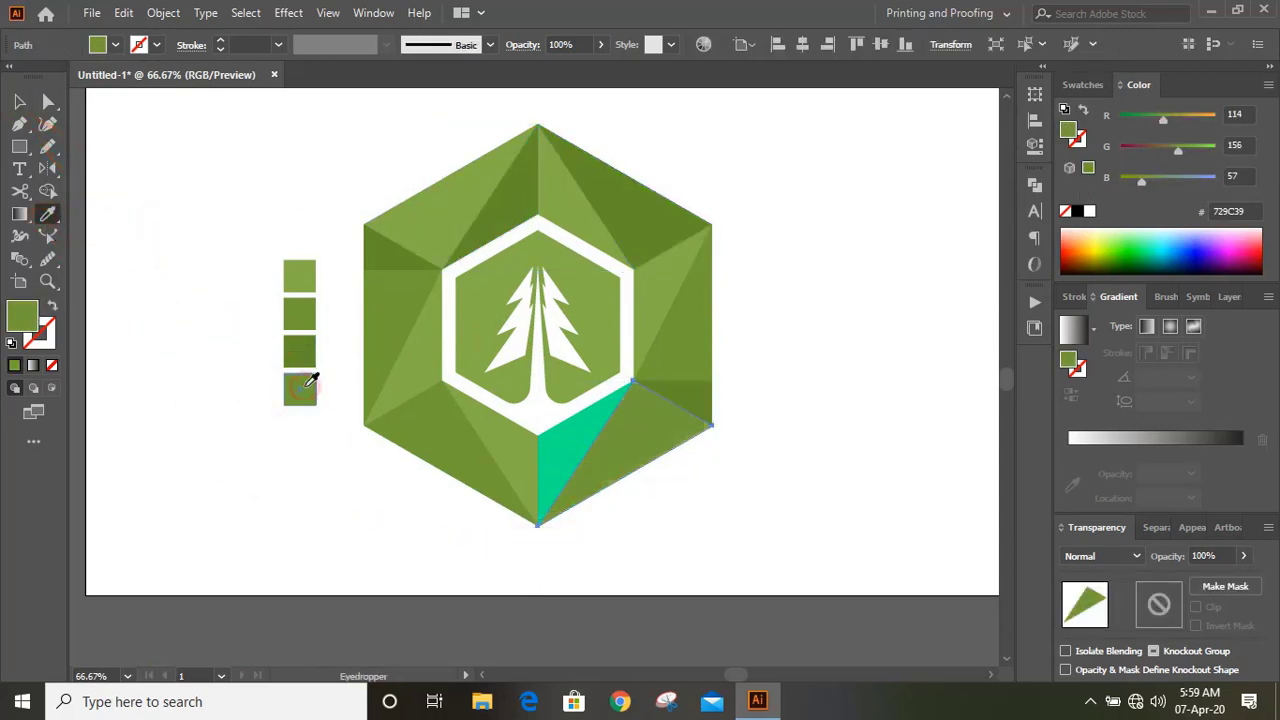
click(19, 101)
click(184, 240)
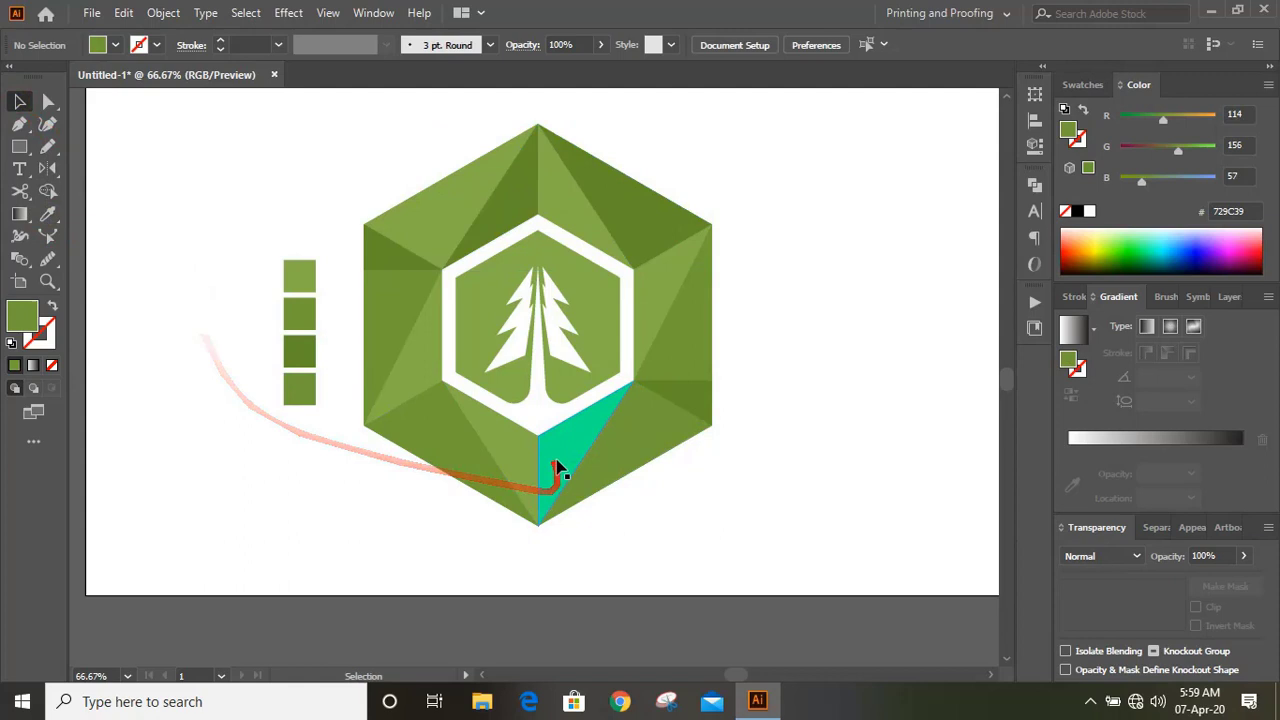
click(557, 459)
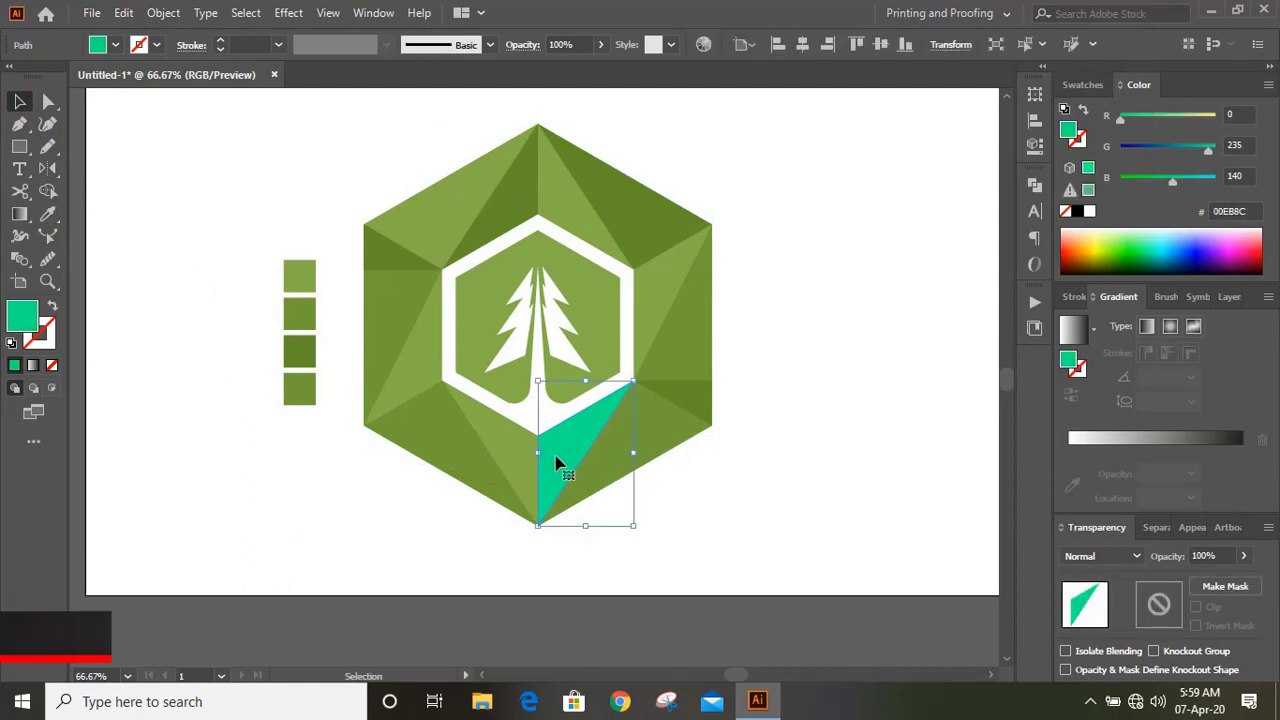
click(48, 216)
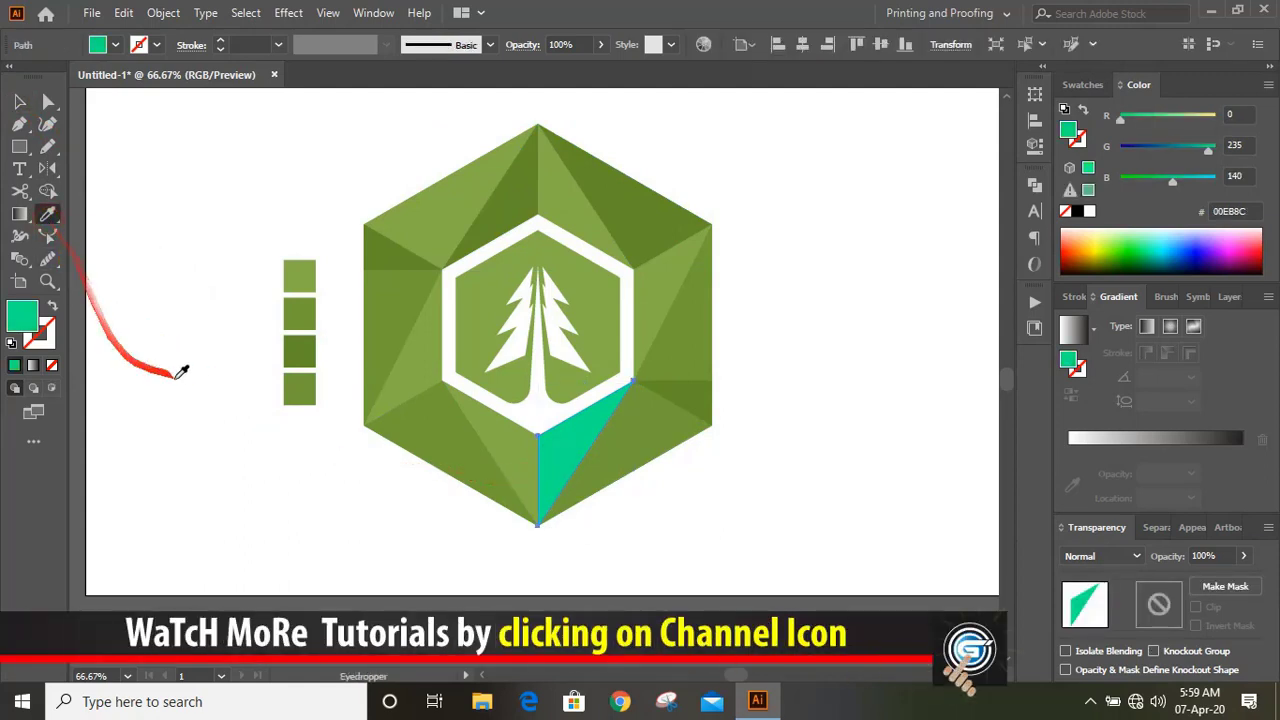
click(306, 349)
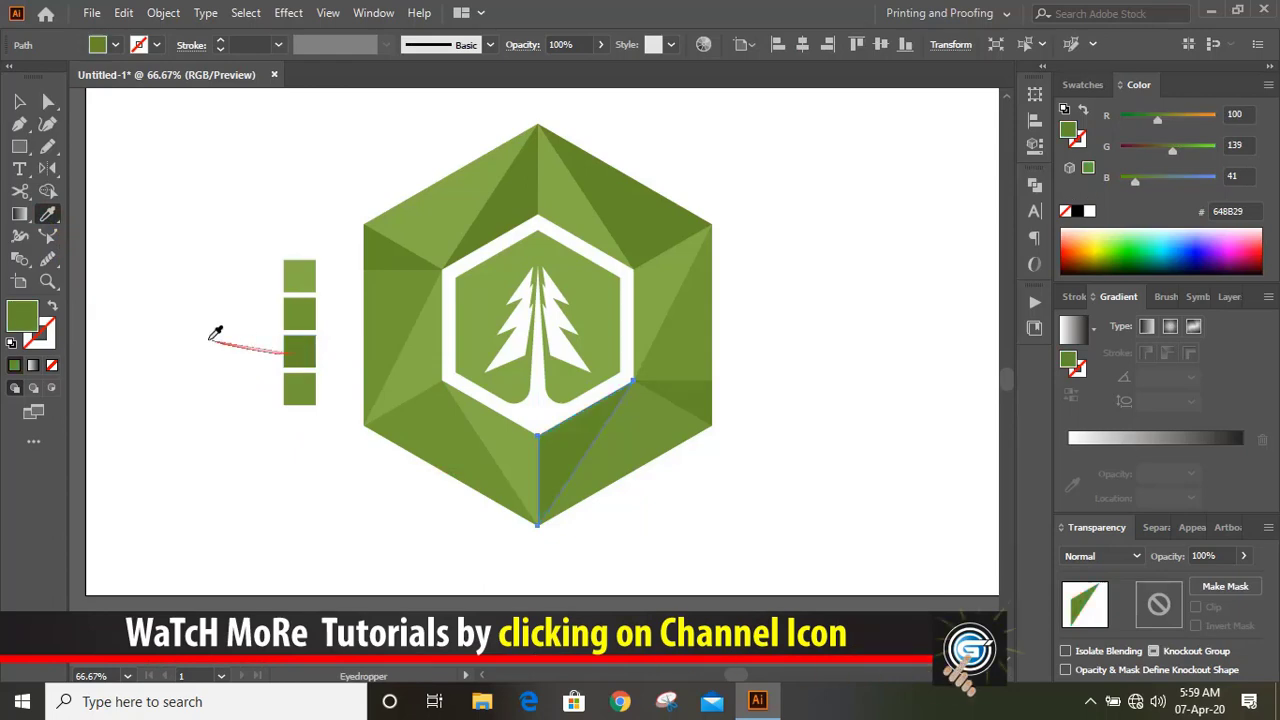
click(20, 101)
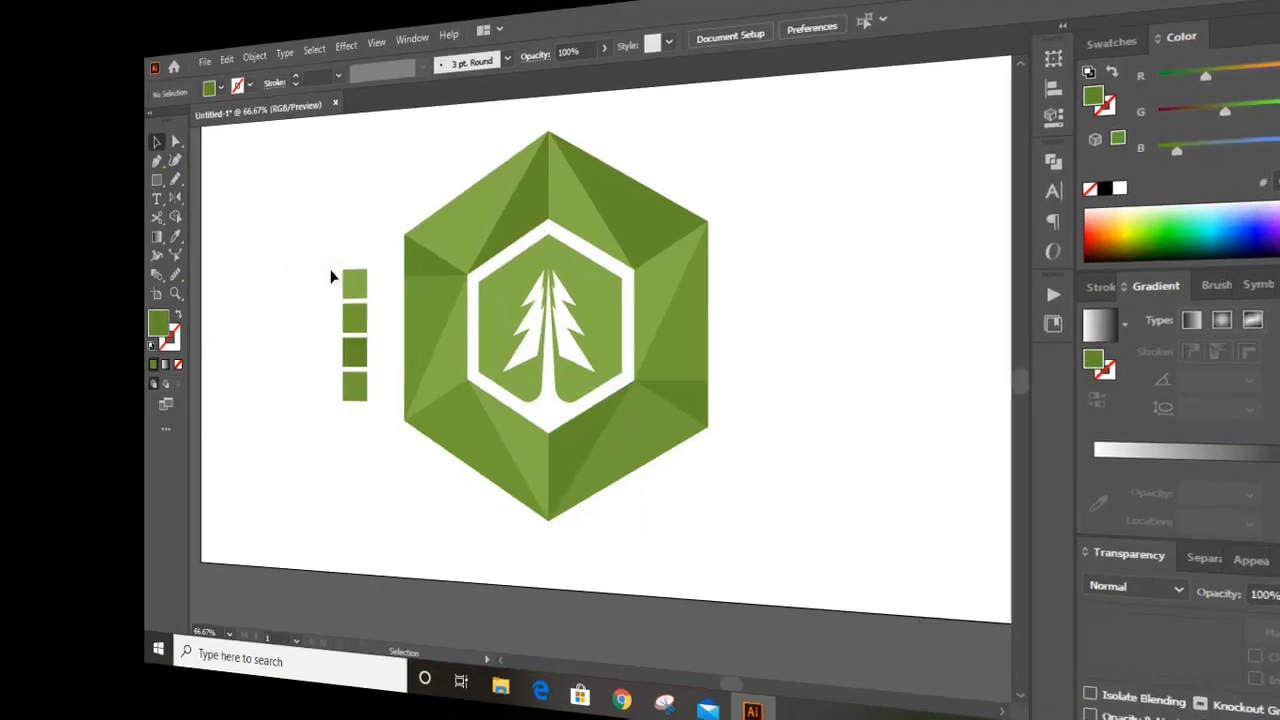